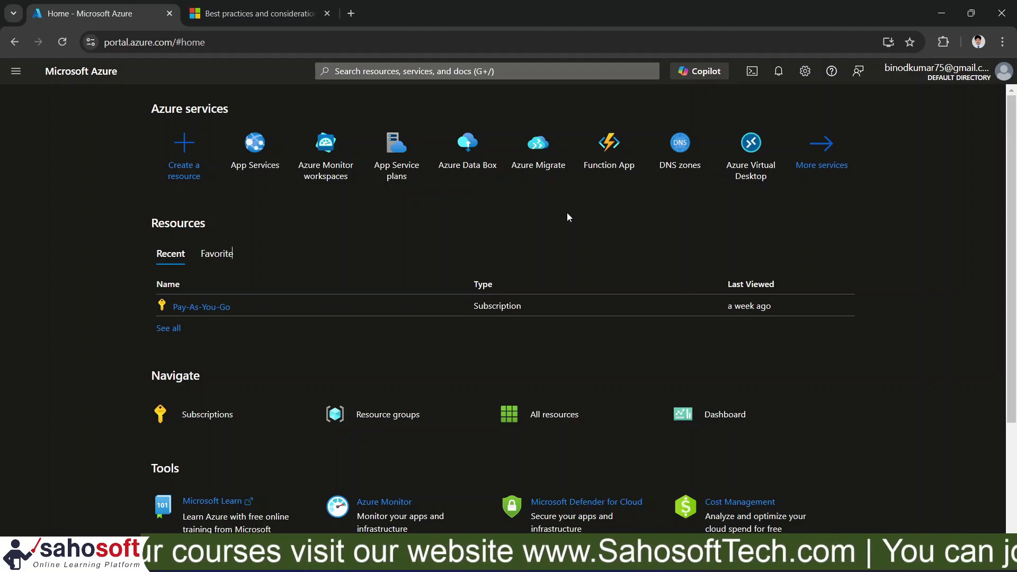
Start creating a Web App for Containers resource from the Containers category.
left_click(185, 158)
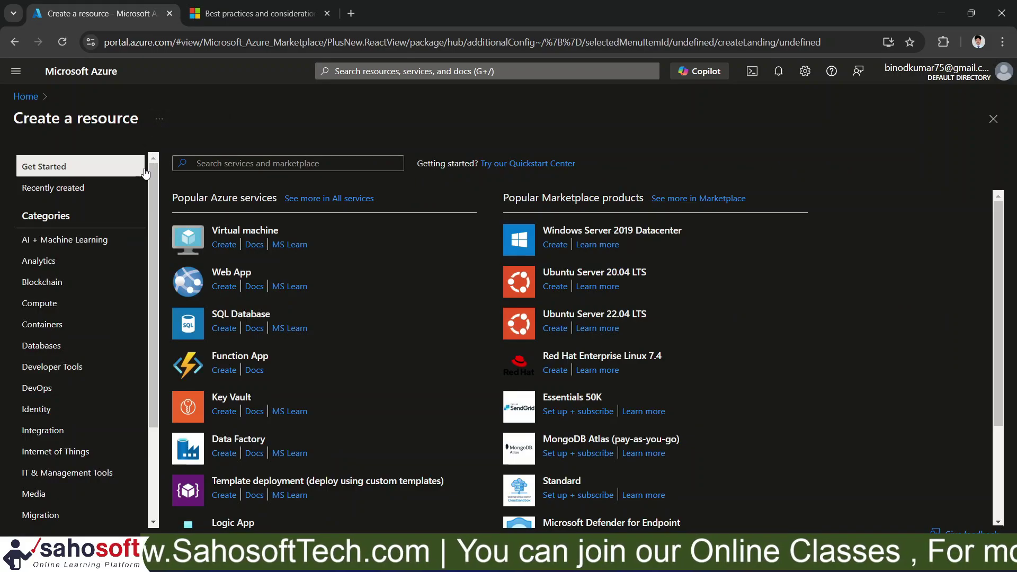
left_click(47, 328)
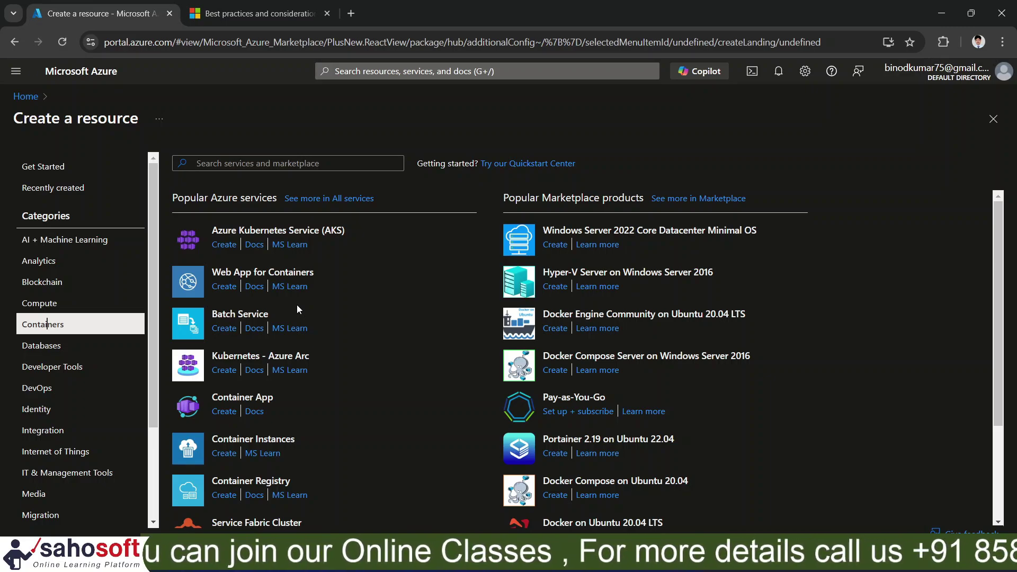
left_click(229, 287)
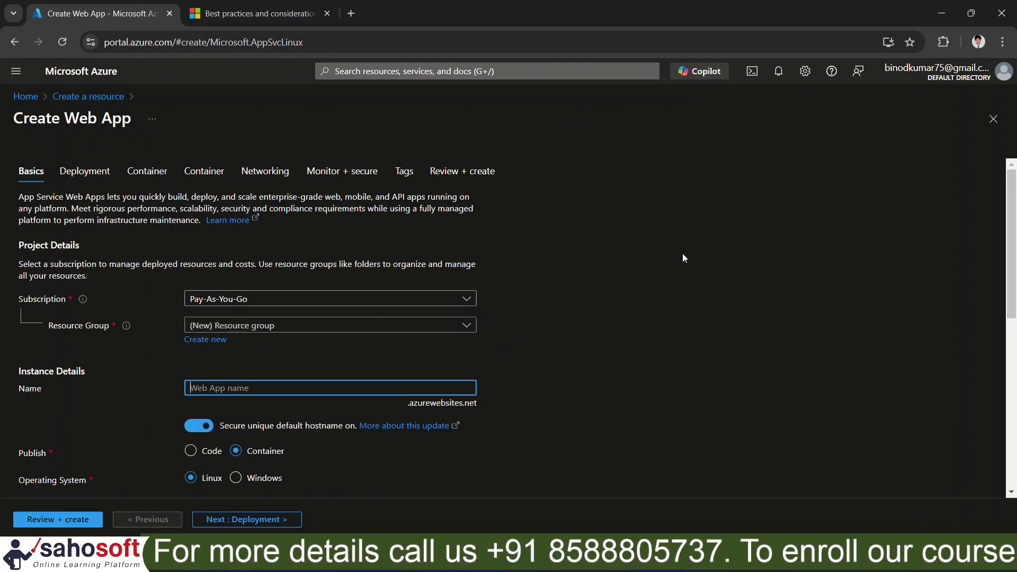
Try the Code and Container publishing options and the Windows and Linux operating systems in the web app's basic settings.
left_click_drag(1009, 187, 1015, 261)
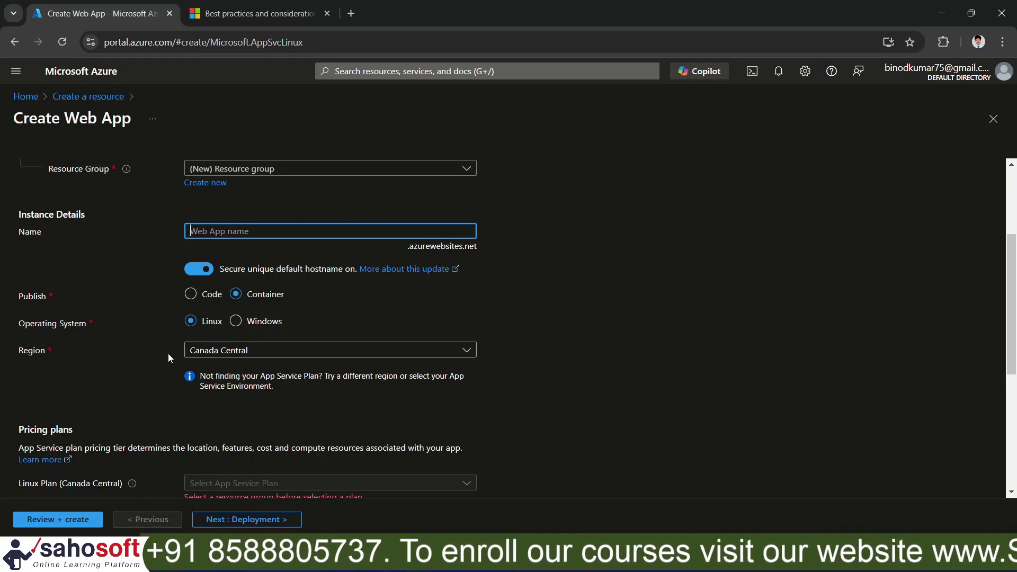
left_click(206, 295)
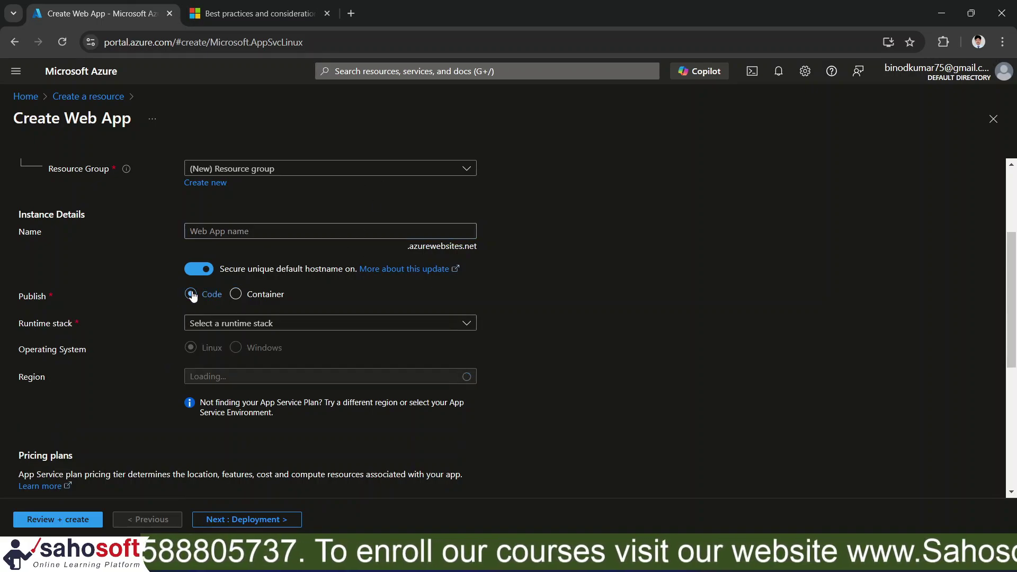
left_click(235, 295)
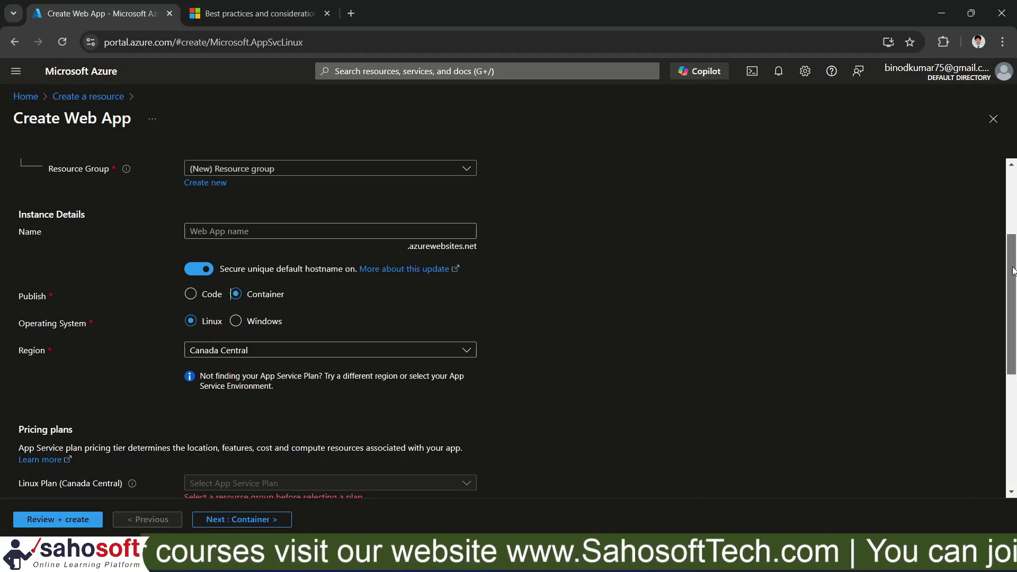
scroll(1013, 270, "down", 2)
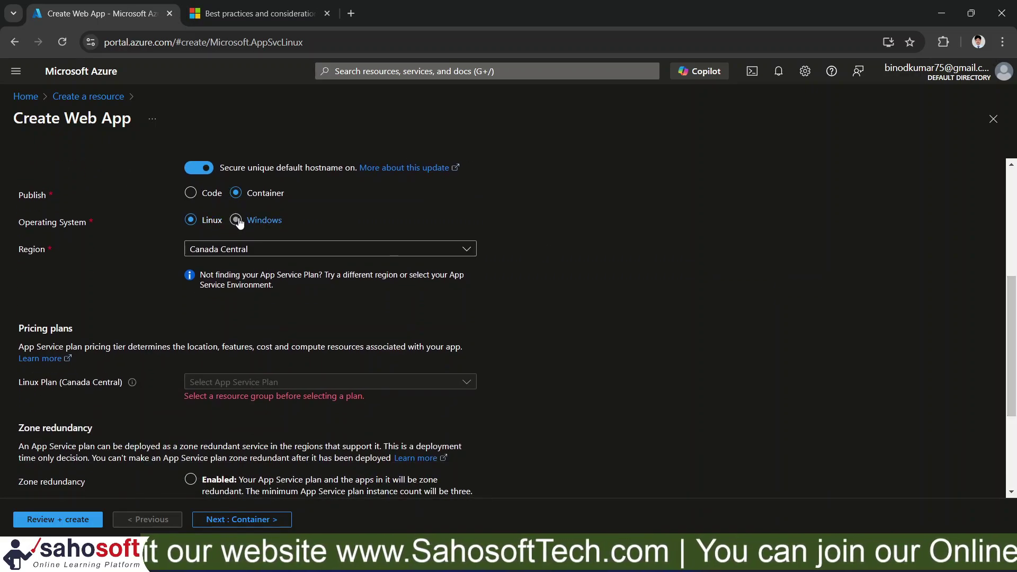
left_click(236, 221)
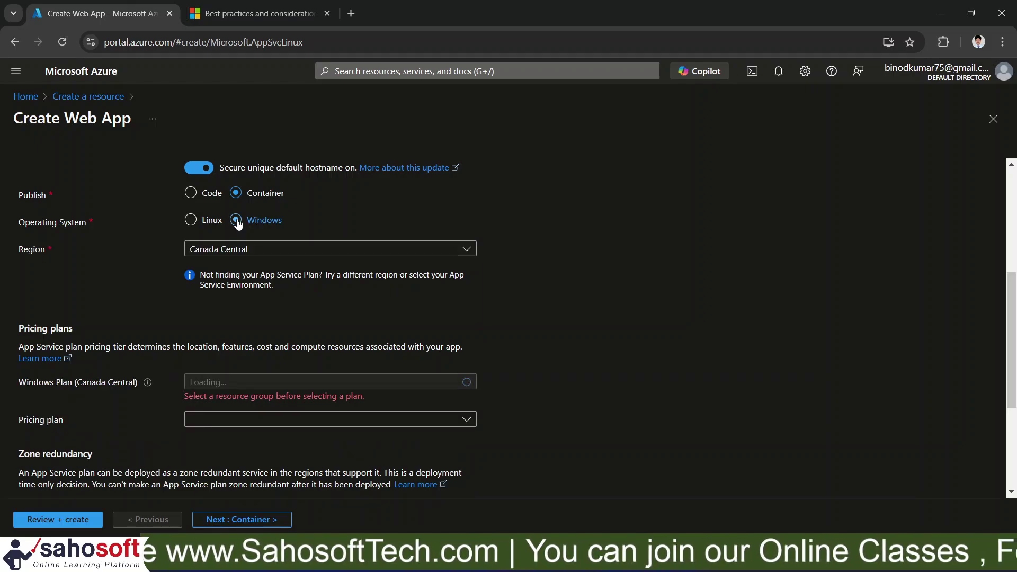
left_click(191, 221)
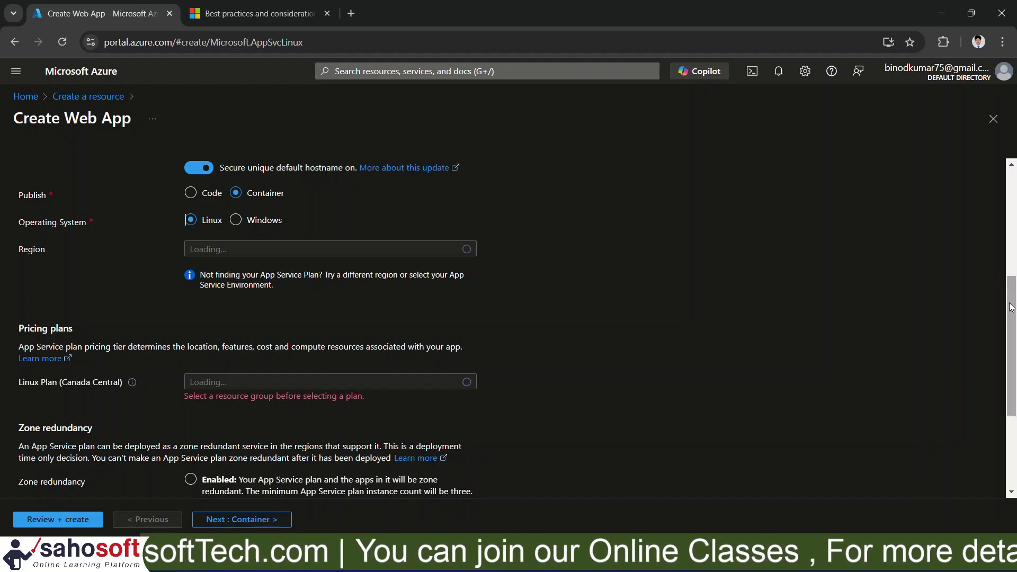
left_click_drag(1010, 302, 1009, 291)
left_click_drag(1008, 234, 1010, 181)
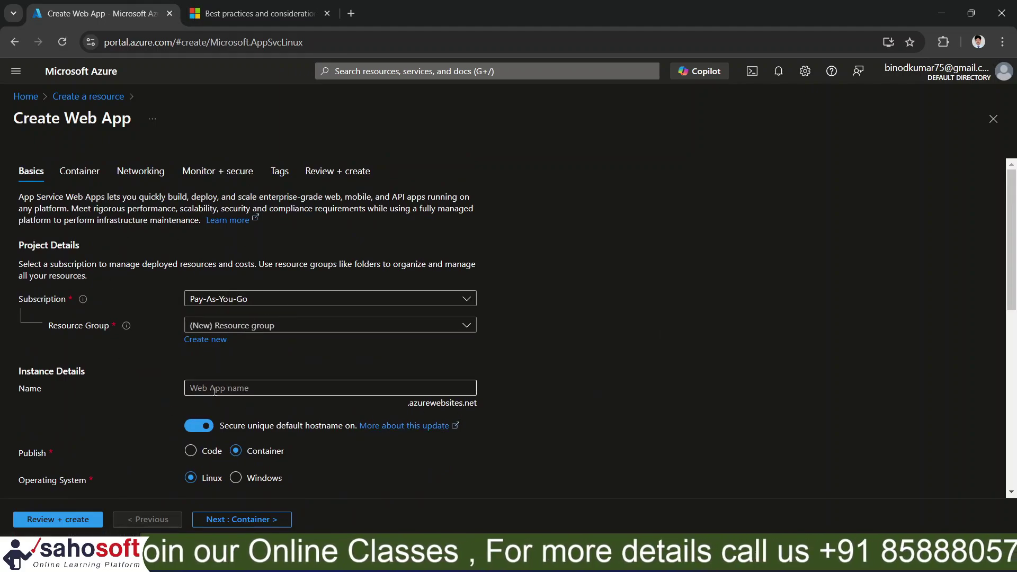
Try Azure Container Registry as the web app's image source, check its available registries, and discard the web app setup.
left_click(80, 175)
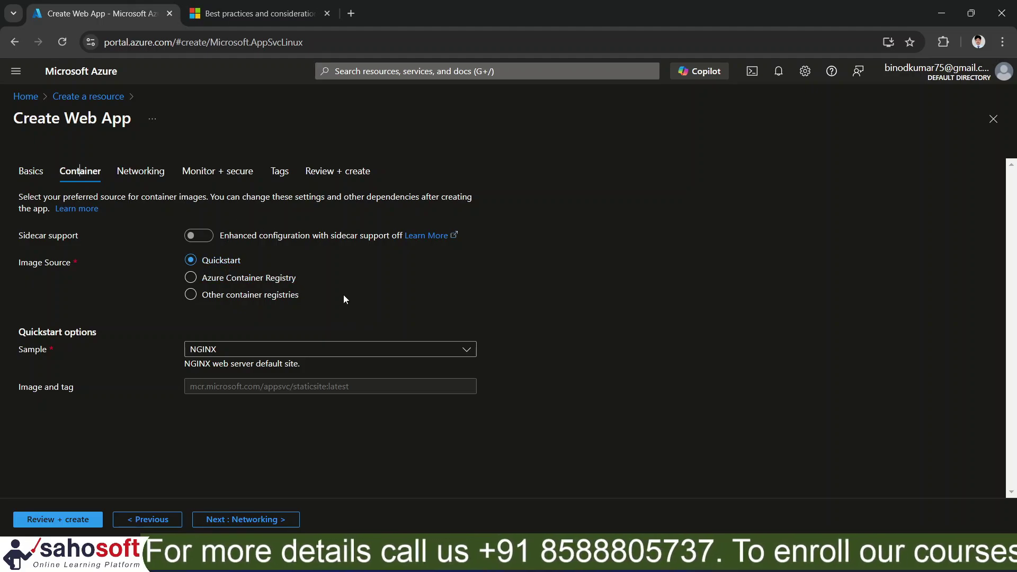
left_click(191, 278)
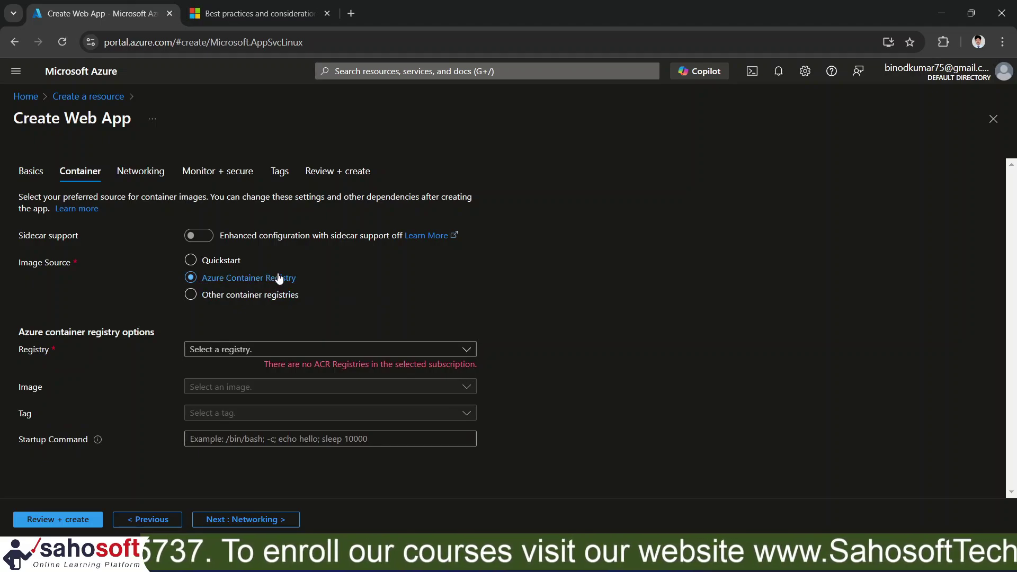
left_click(471, 352)
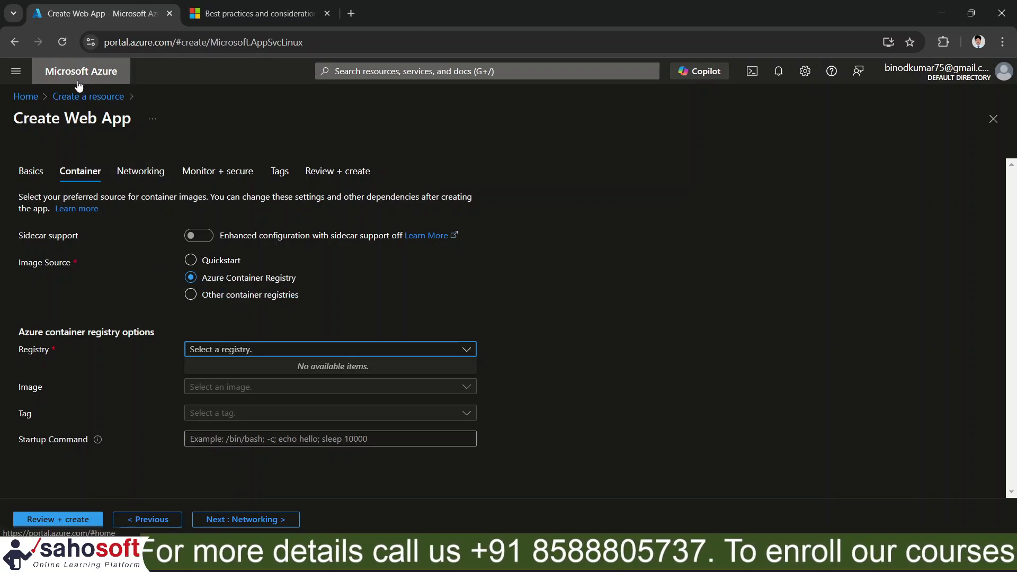
left_click(24, 97)
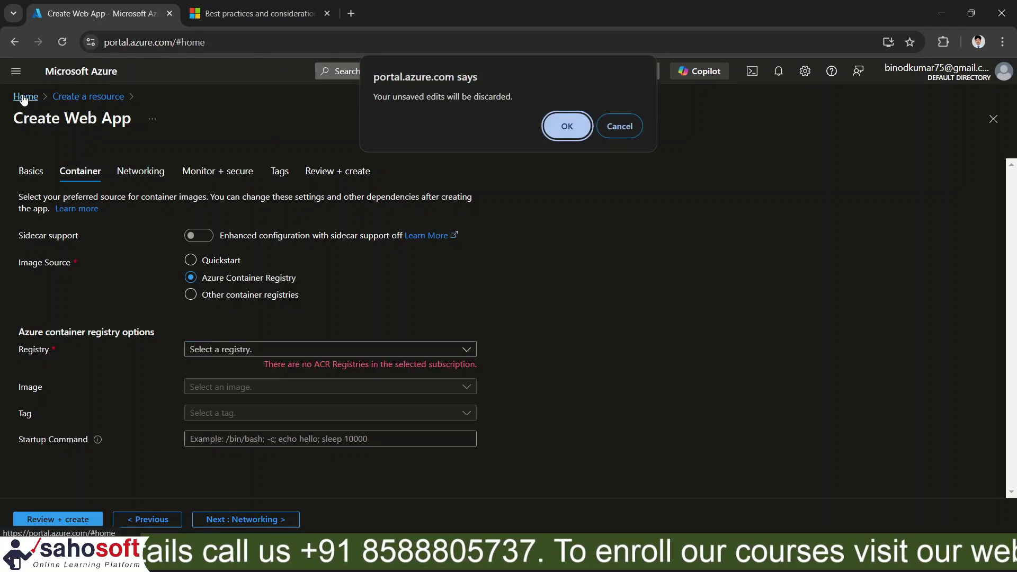
left_click(565, 127)
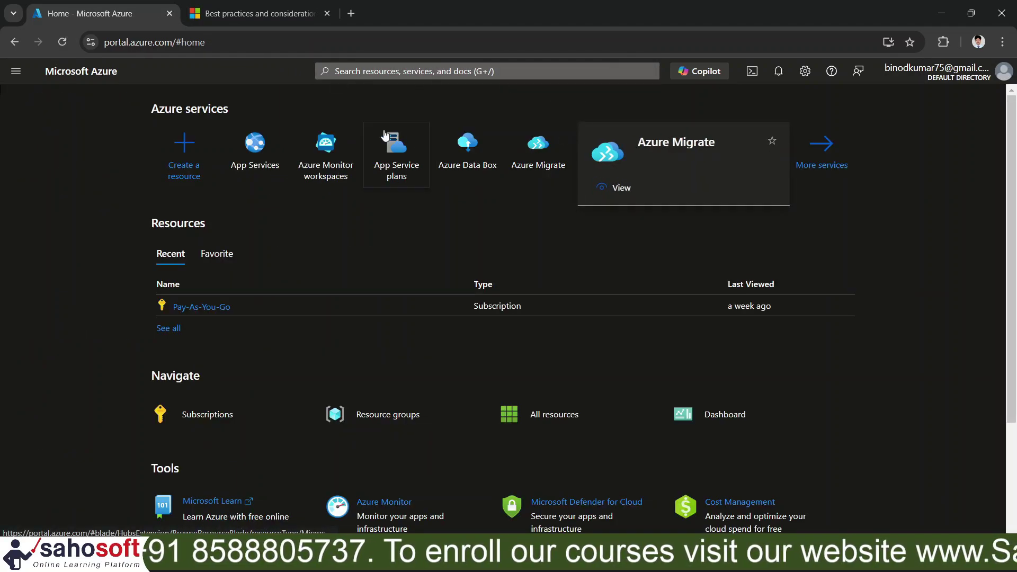
Start creating a Container Instances resource from the Containers category.
left_click(187, 153)
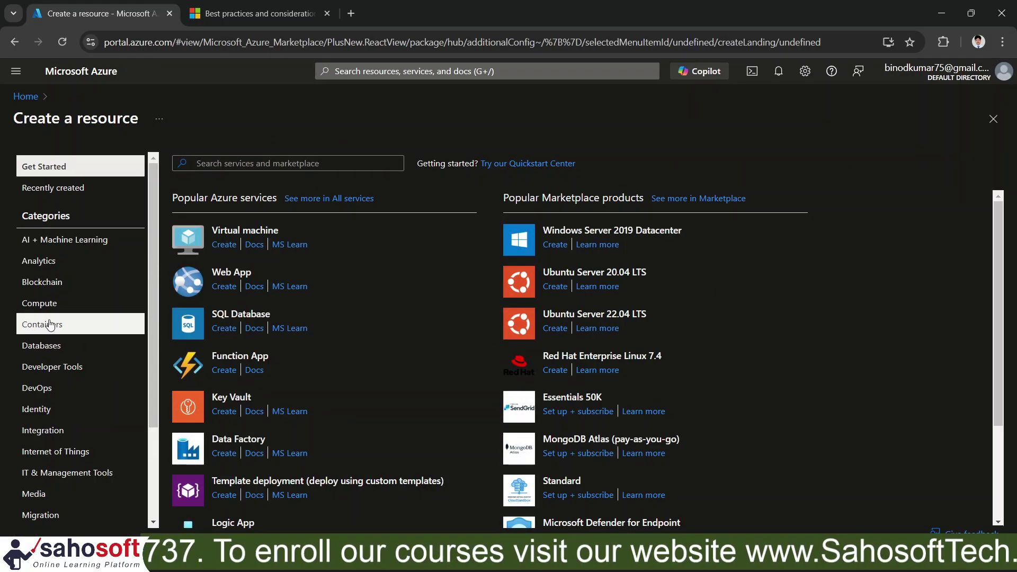
left_click(48, 325)
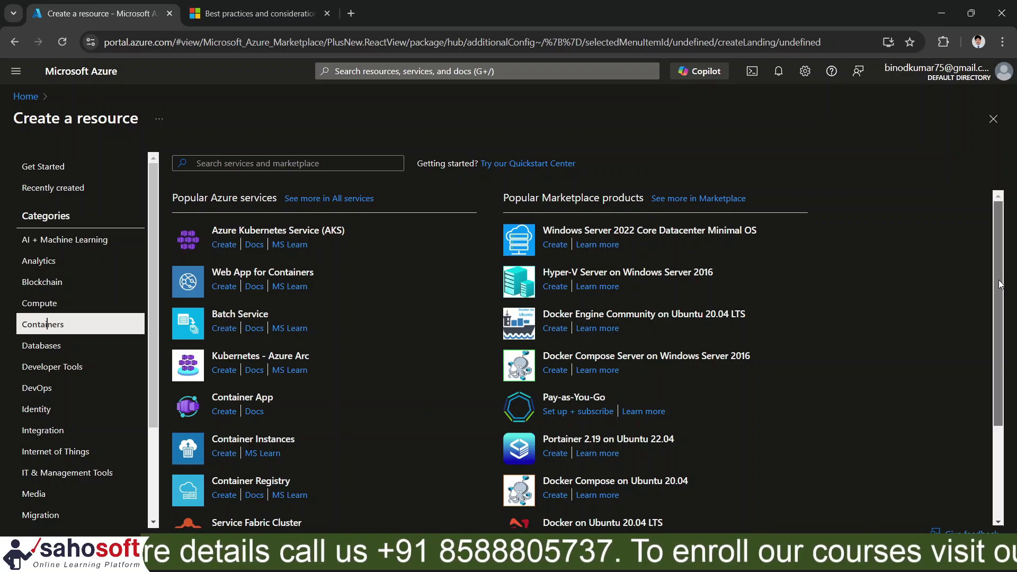
scroll(1001, 280, "down", 3)
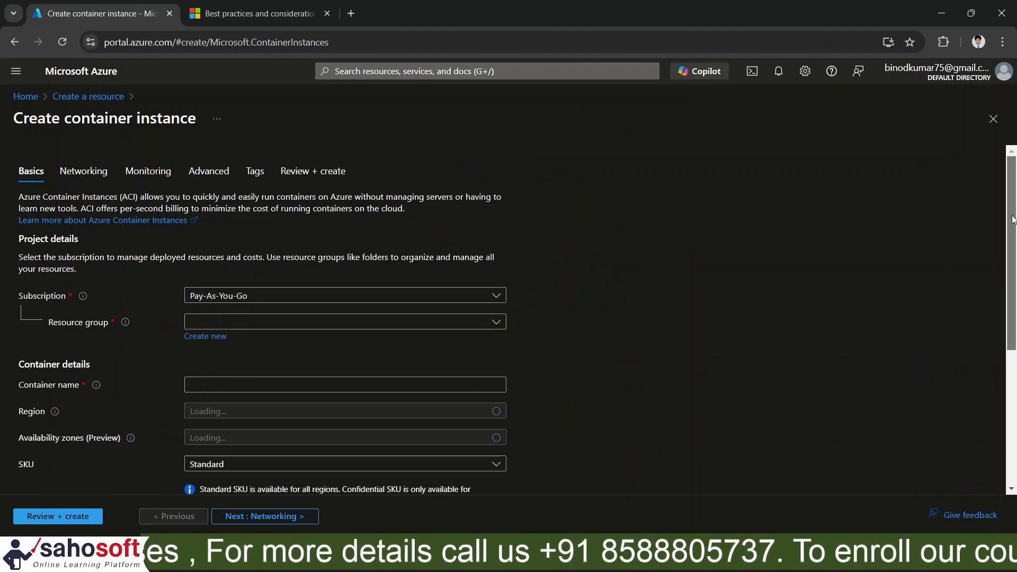
Assign the container instance to the existing myresource resource group and name it mycontainer.
scroll(1014, 260, "down", 2)
scroll(1013, 220, "up", 2)
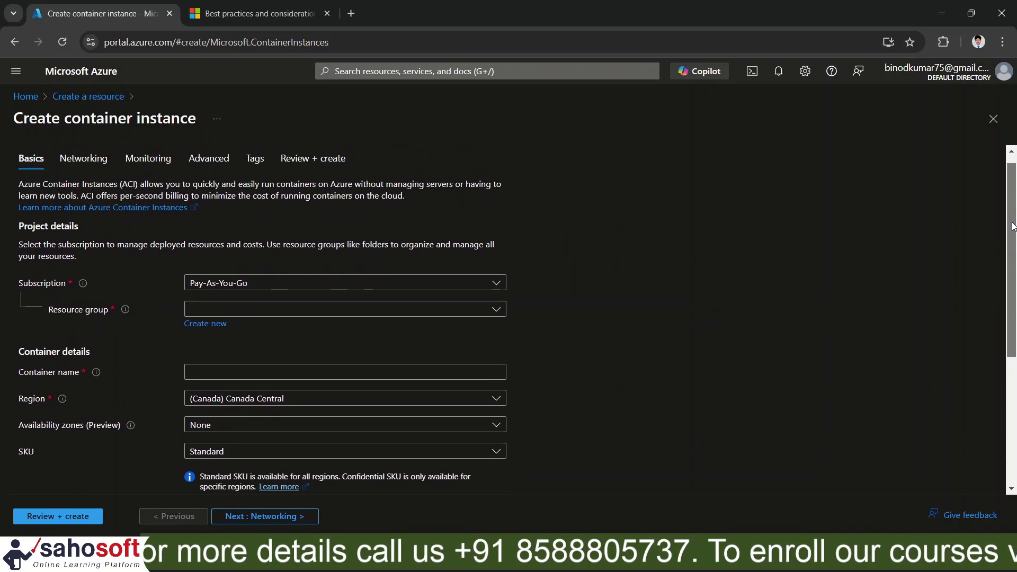
scroll(1013, 223, "down", 1)
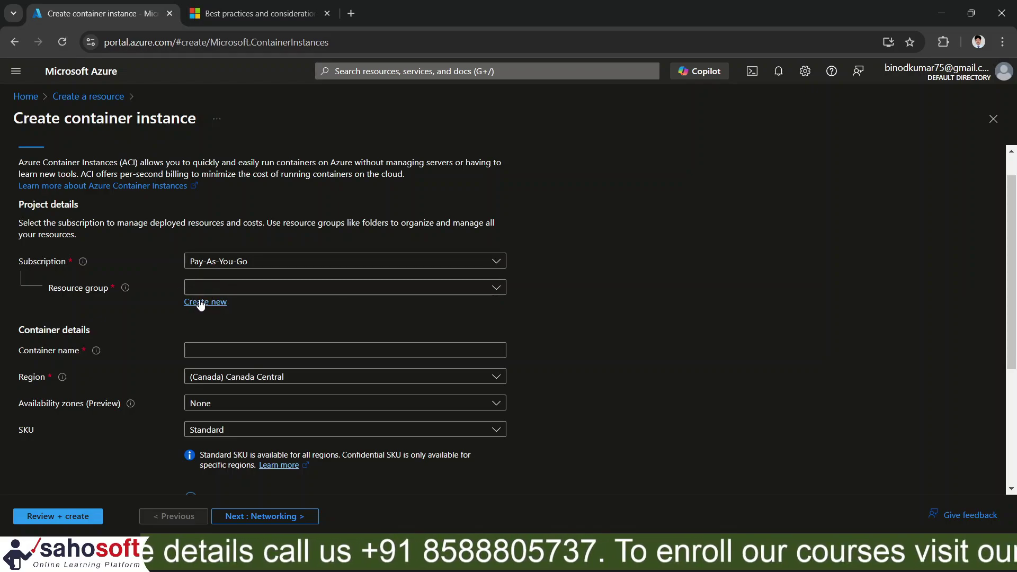
left_click(310, 287)
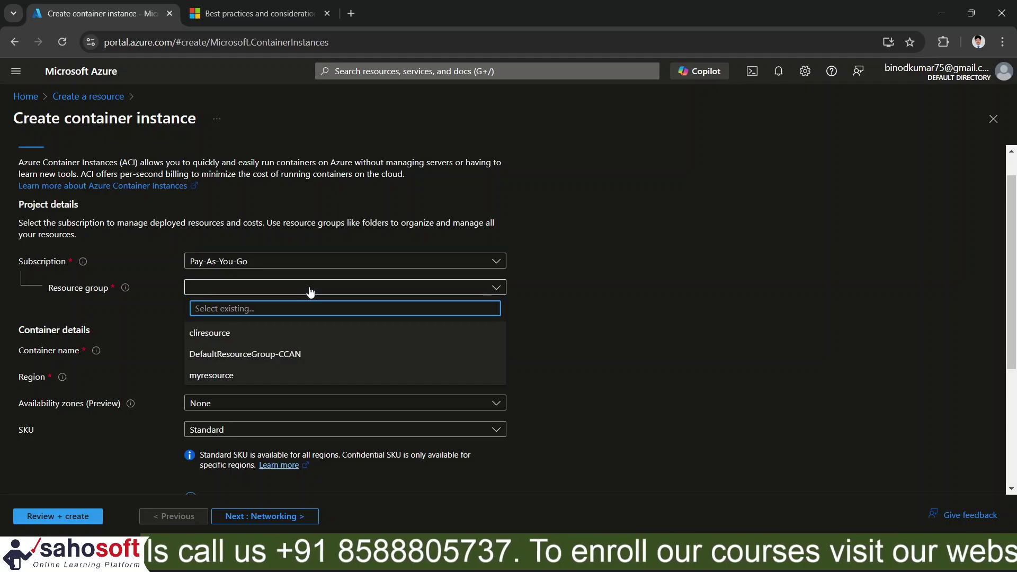
left_click(233, 375)
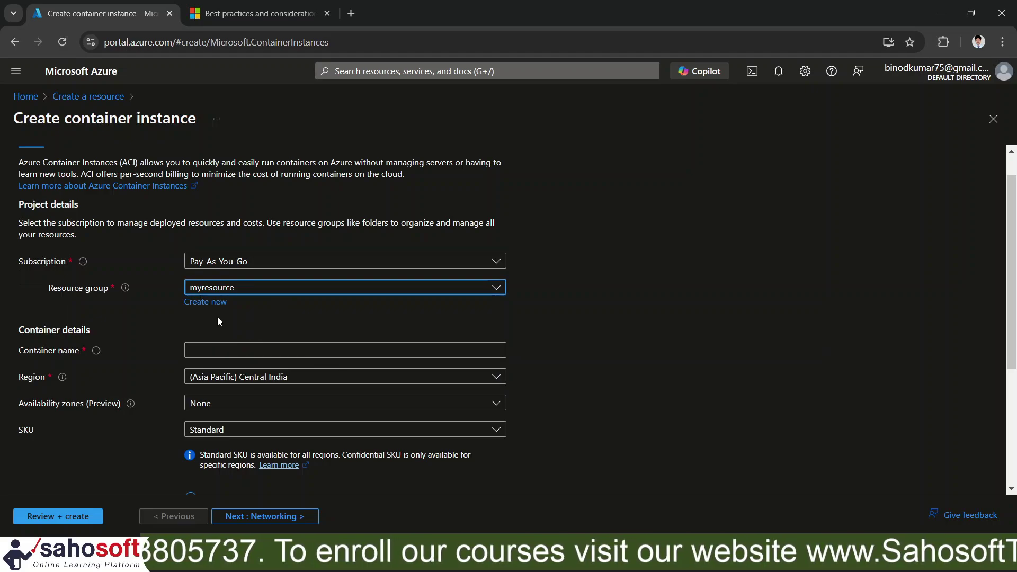
left_click(208, 351)
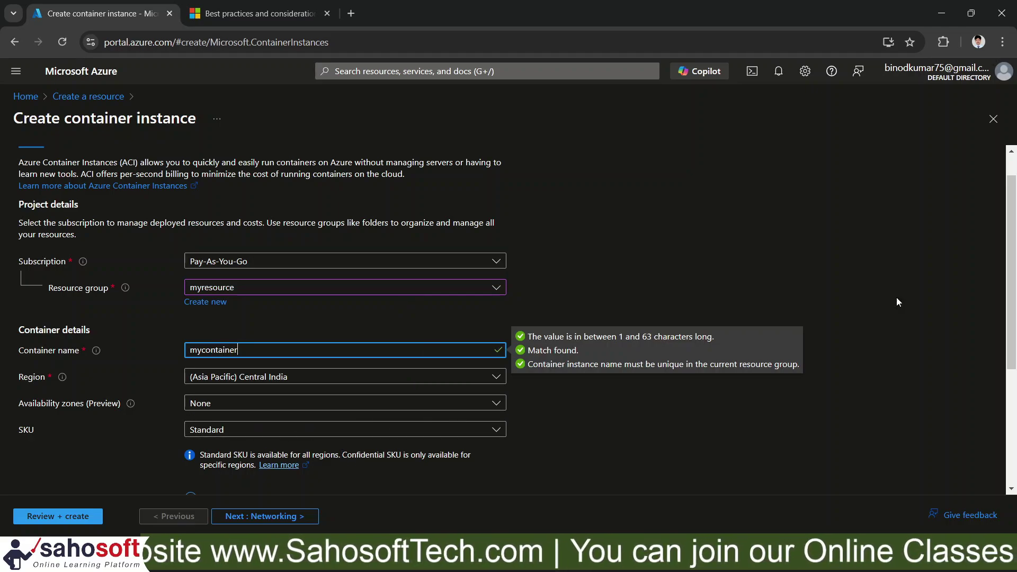
Choose the Standard SKU and the quickstart image mcr.microsoft.com/azuredocs/aci-helloworld:latest (Linux) for the container instance.
left_click_drag(1012, 300, 1015, 375)
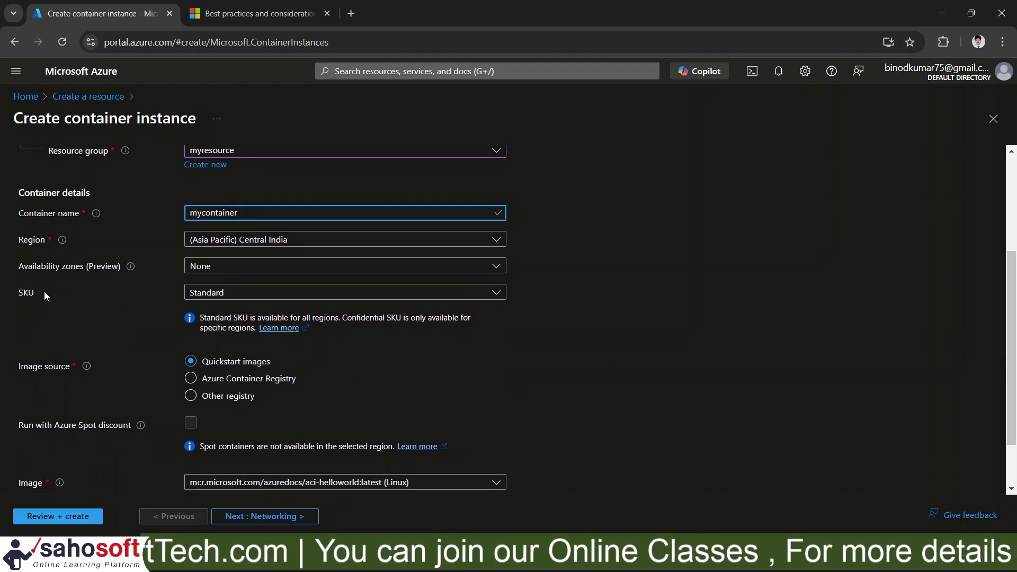
left_click(297, 293)
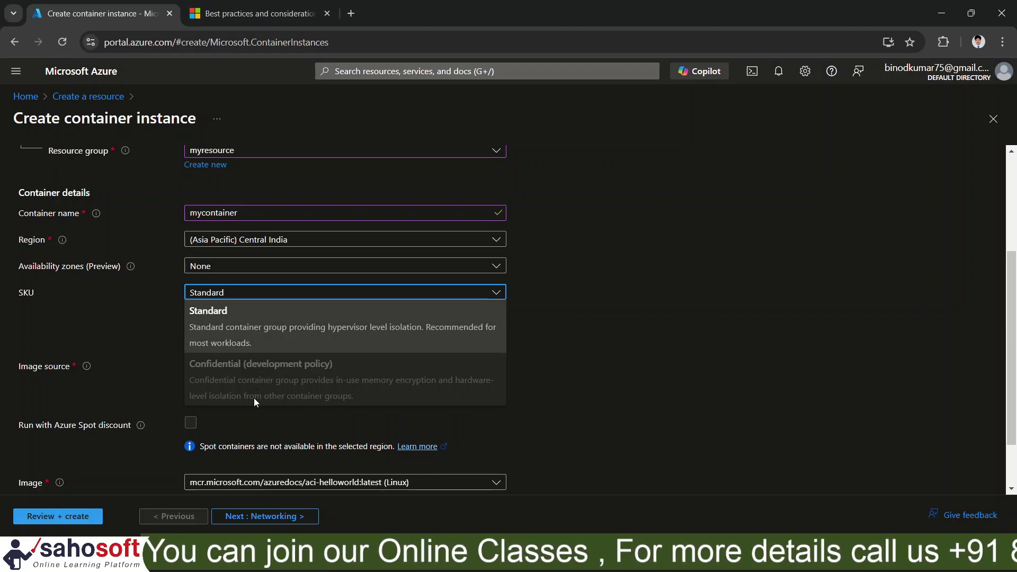
left_click(268, 317)
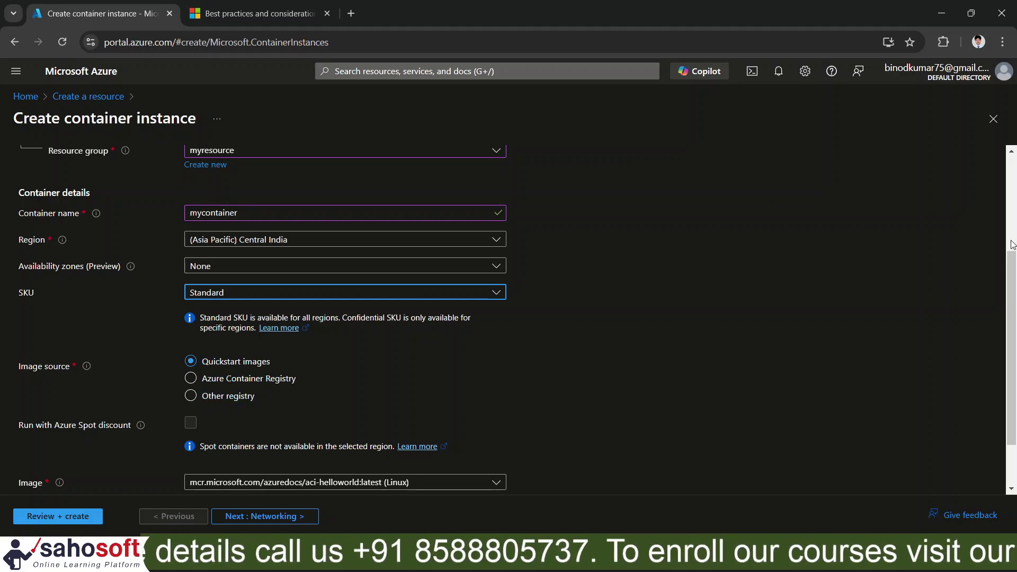
left_click_drag(1013, 273, 1014, 313)
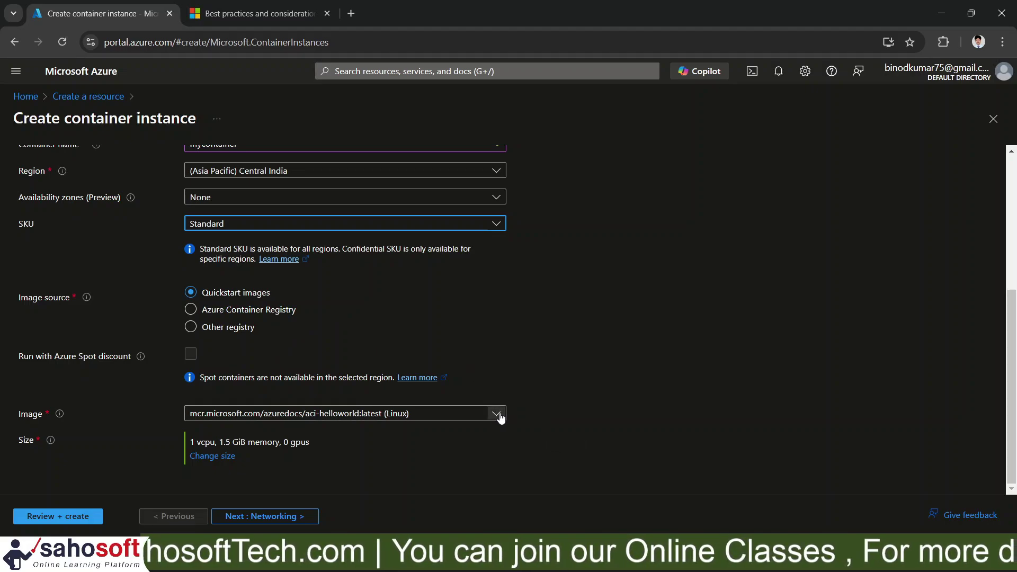
left_click(496, 414)
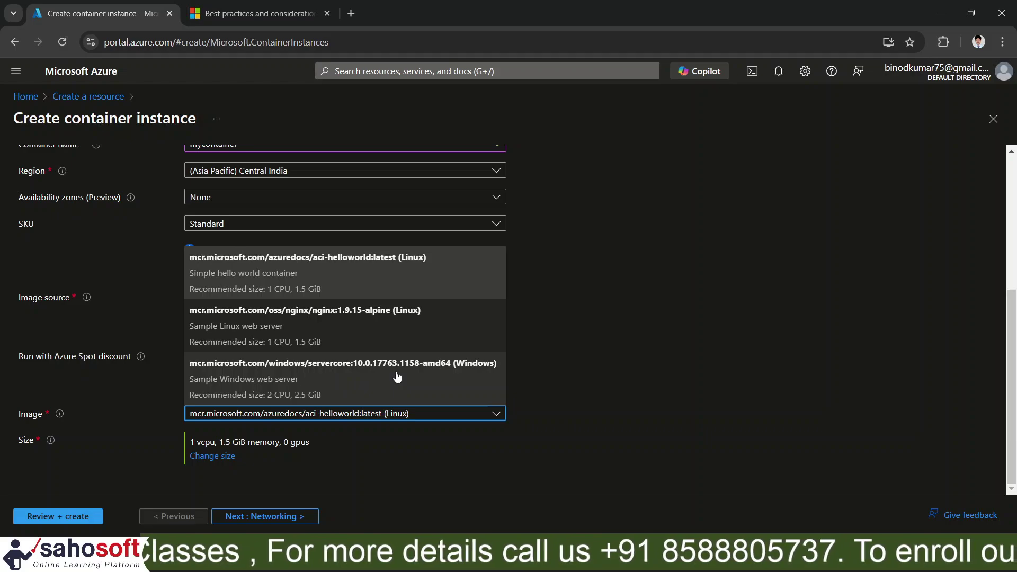
left_click(338, 274)
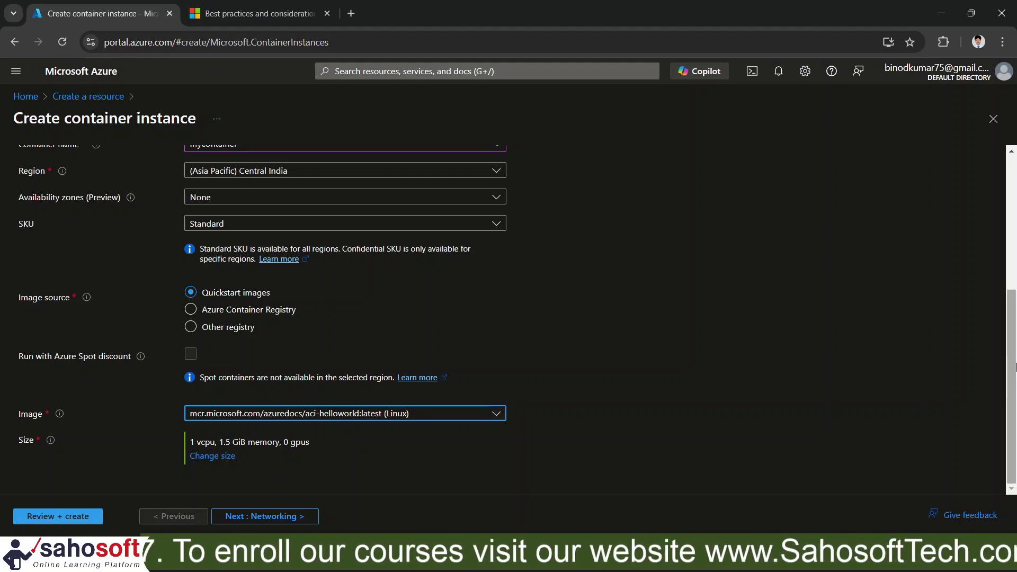
Accept the default networking, monitoring, advanced and tag settings, and create the container instance.
left_click(260, 518)
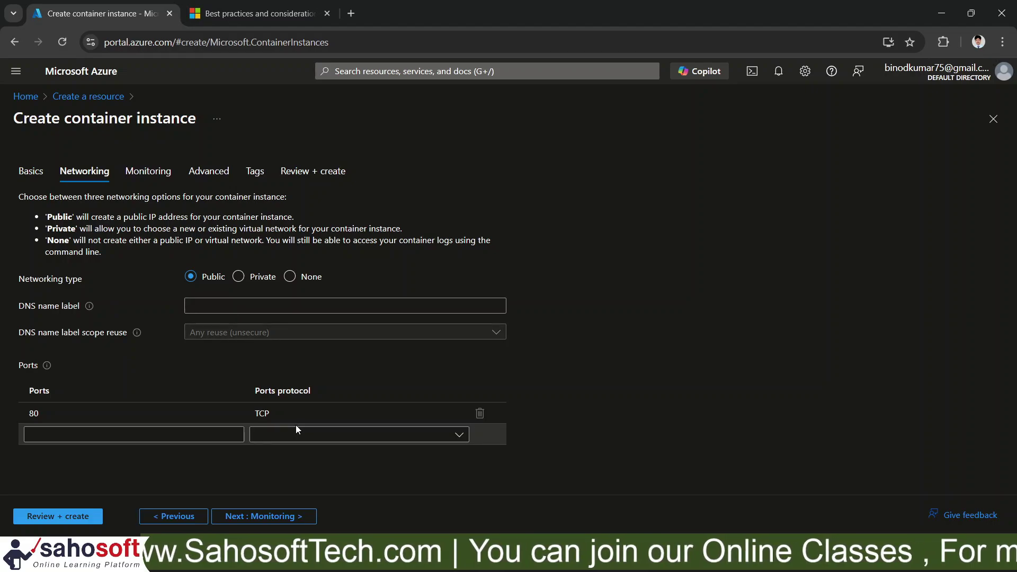
left_click(260, 517)
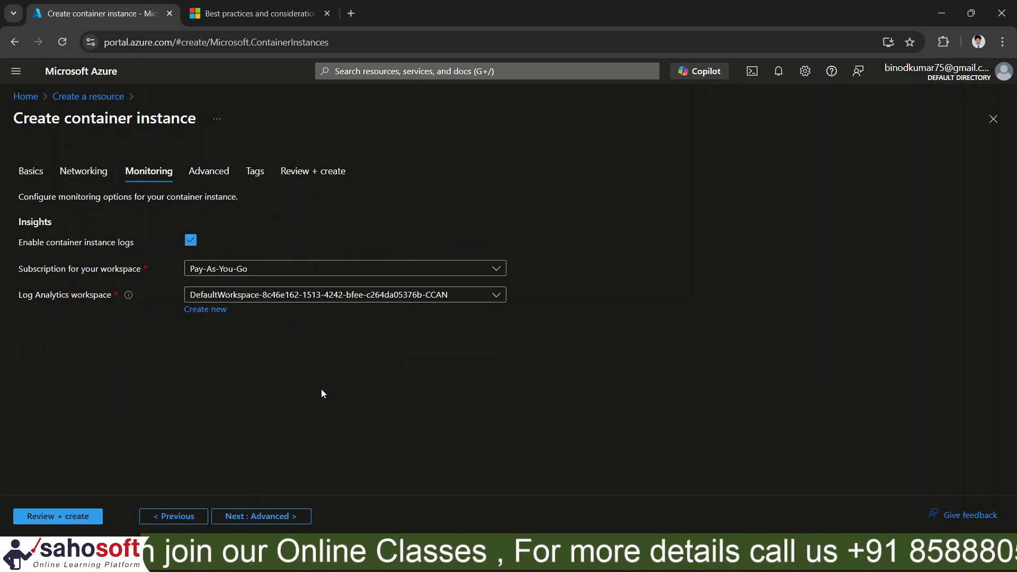
left_click(255, 522)
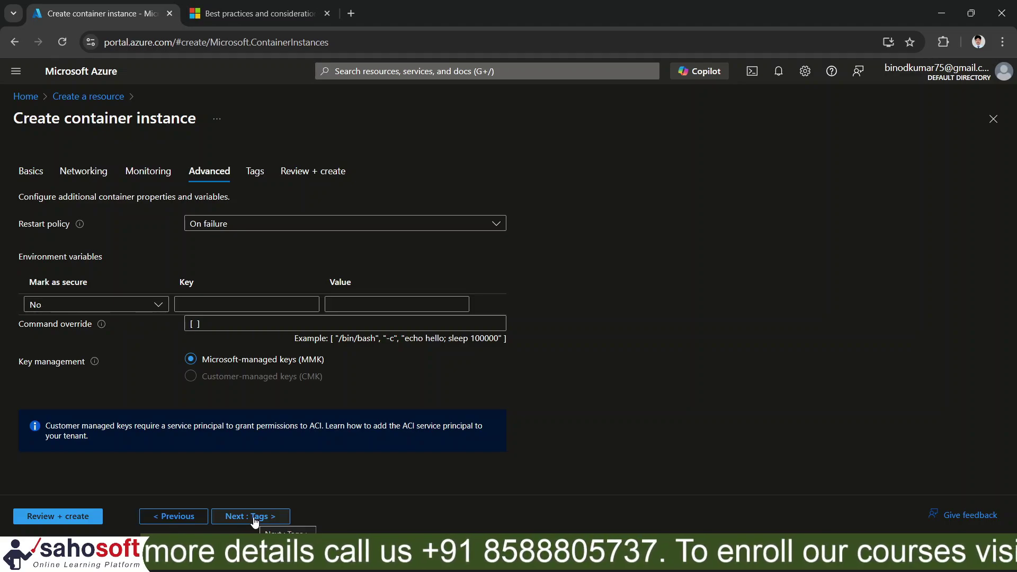
left_click(255, 517)
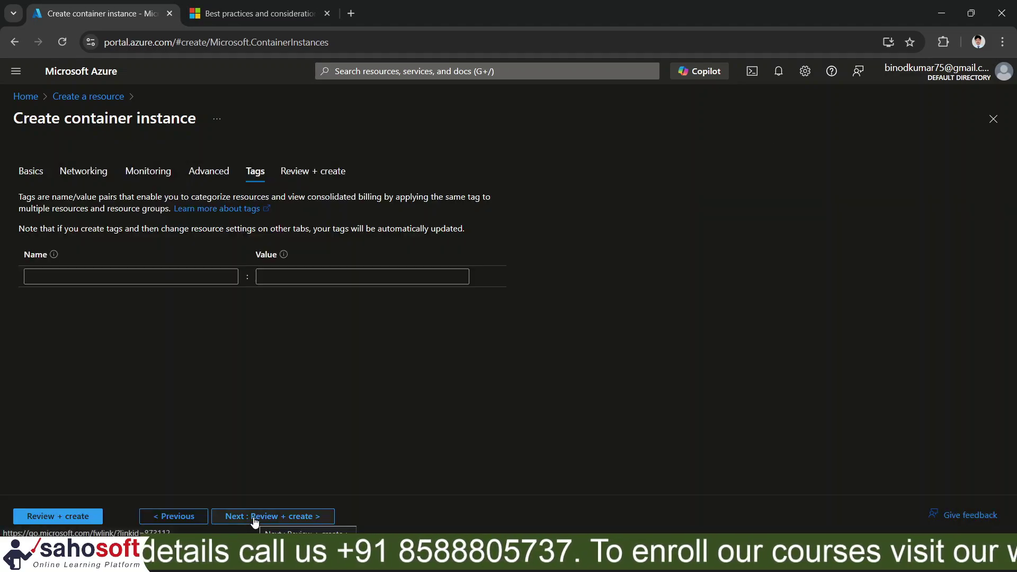
left_click(254, 517)
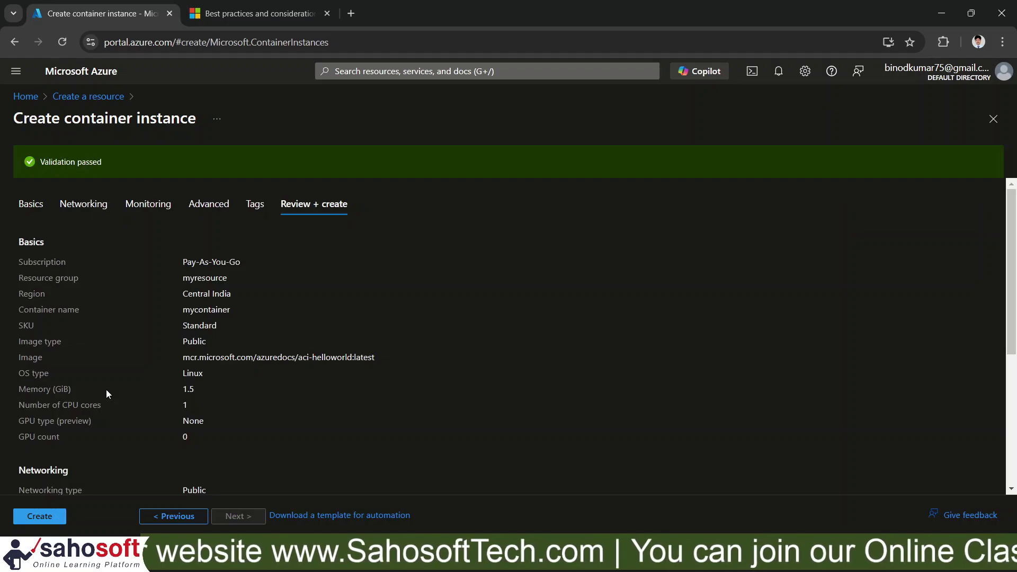
left_click(35, 521)
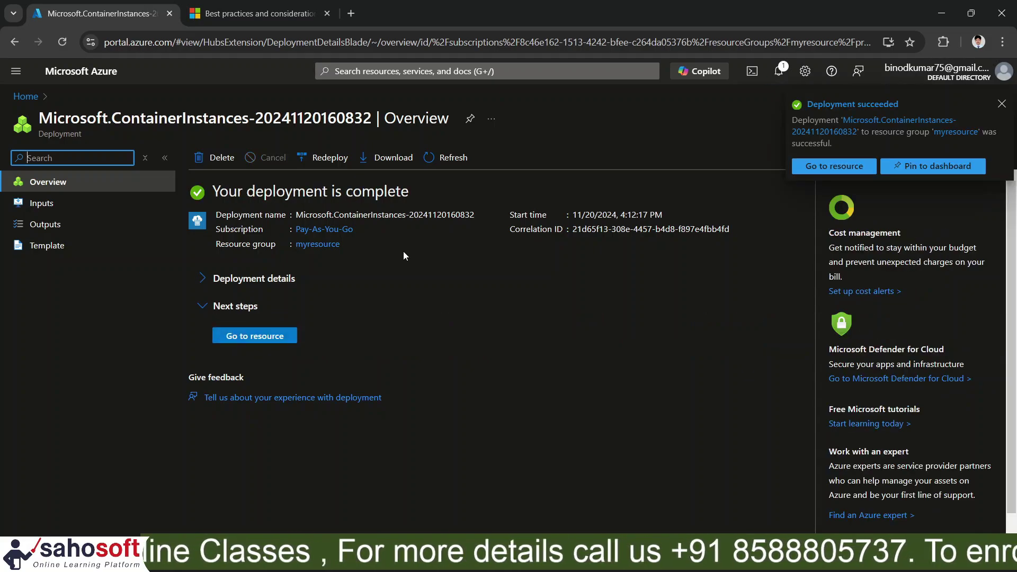
Expand the deployment details and inspect the operation details of the container instance deployment.
left_click(204, 281)
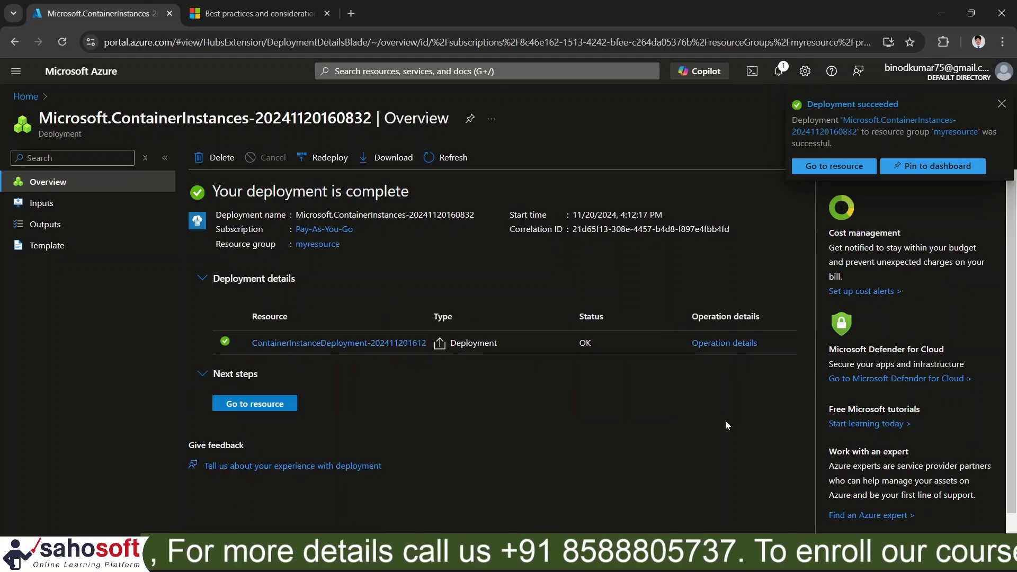
left_click(725, 344)
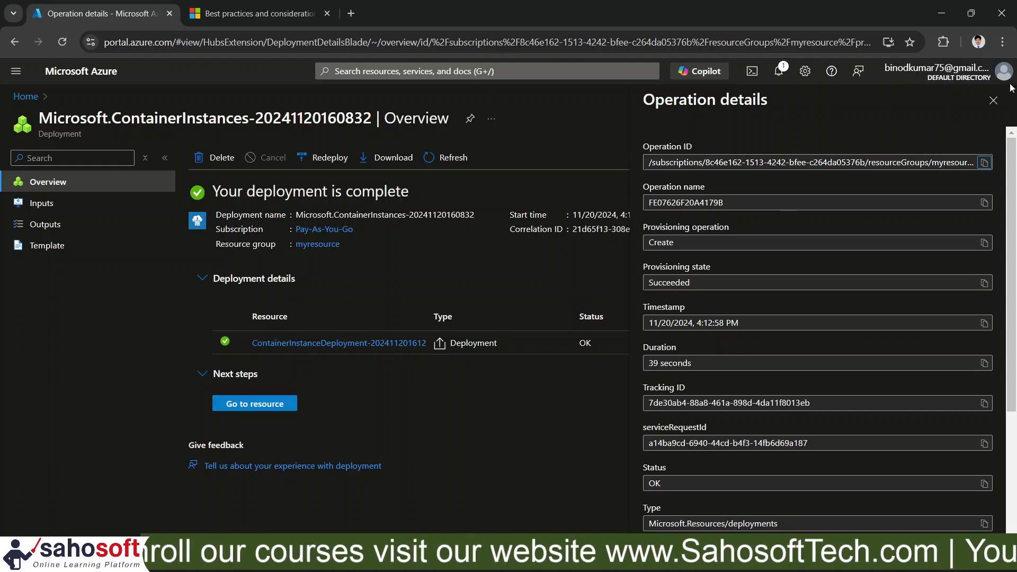
left_click(993, 100)
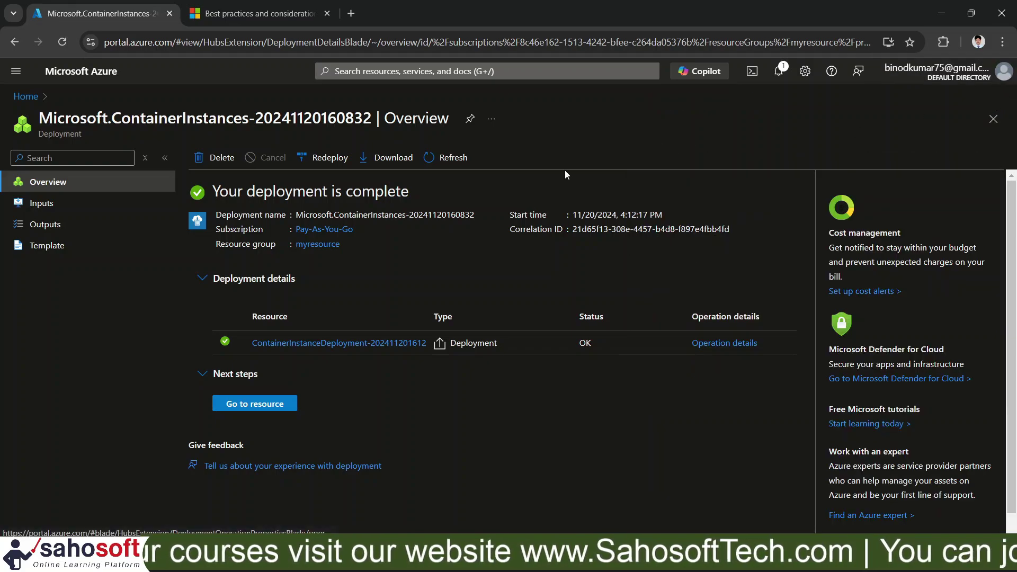
Open the deployed mycontainer resource and copy its public IP address.
left_click(243, 408)
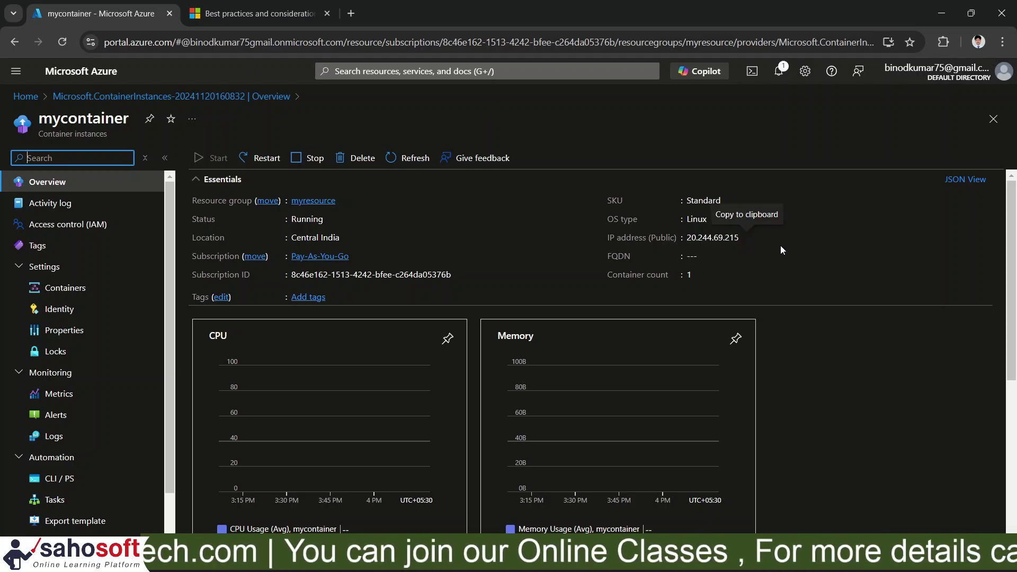
mouse_move(1014, 242)
left_mouse_down()
mouse_move(1009, 474)
mouse_move(1016, 228)
left_mouse_up()
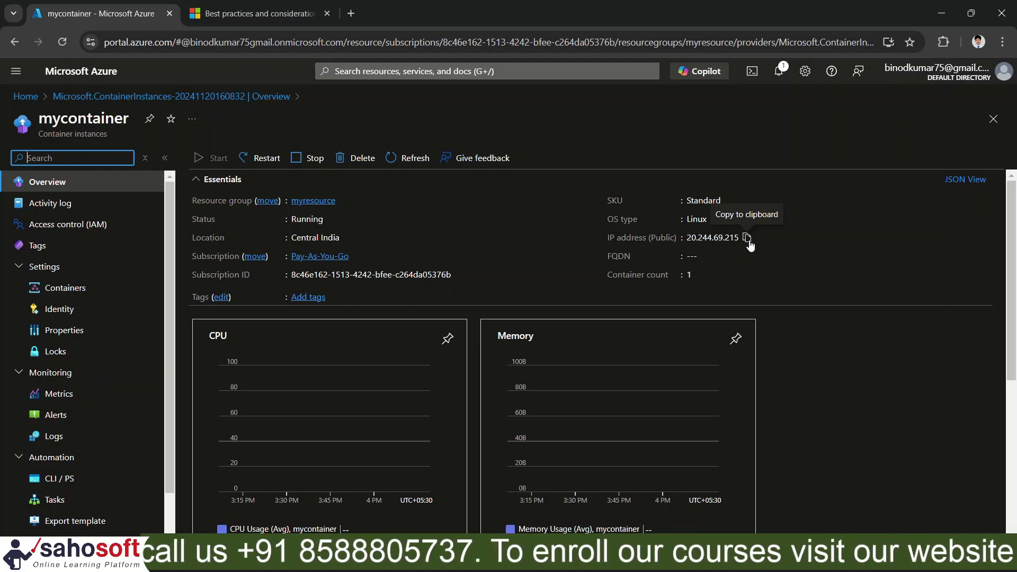
left_click(748, 239)
left_click(748, 239)
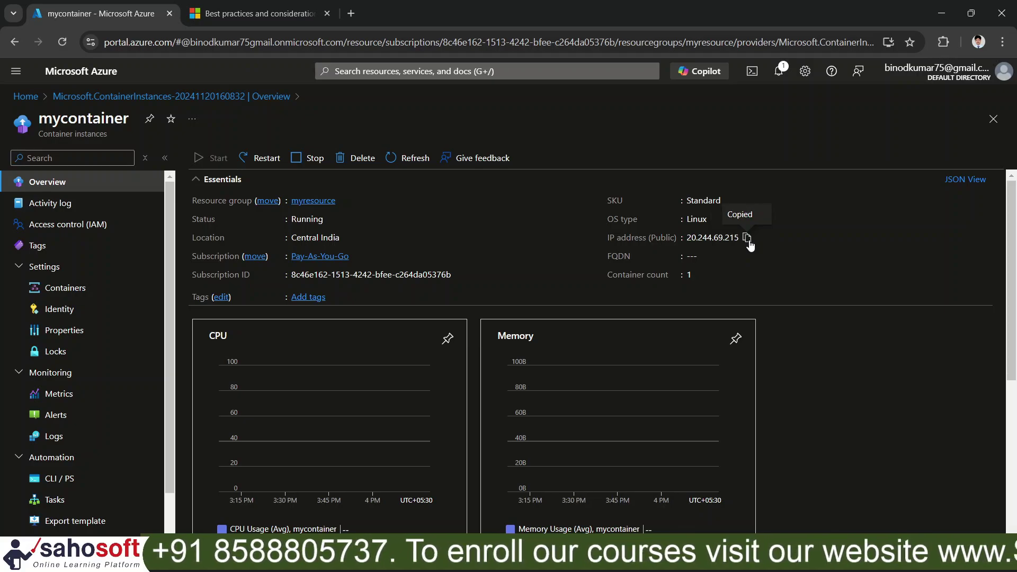
Load the copied address 20.244.69.215 in a new browser tab to test the container's web page.
left_click(350, 13)
key("ctrl+v")
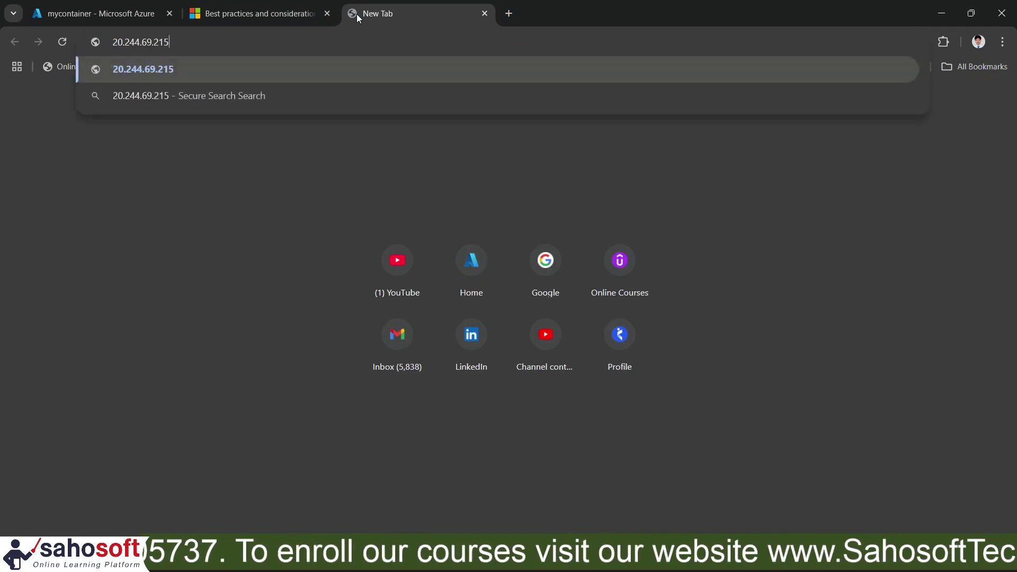
key("Return")
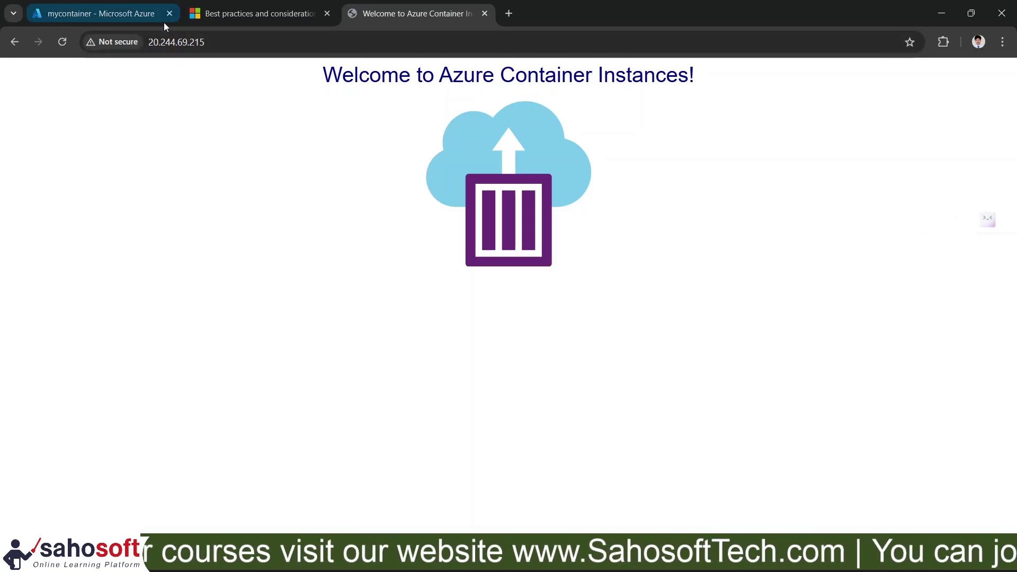
Compare the mycontainer overview with its web page, and reload the overview to review the CPU and memory charts.
left_click(106, 14)
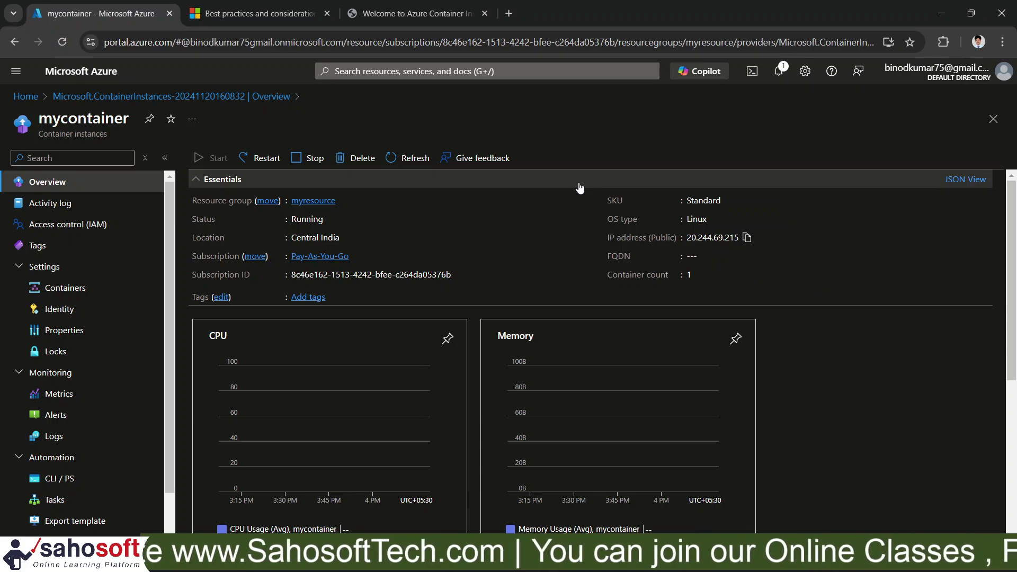
left_click(399, 14)
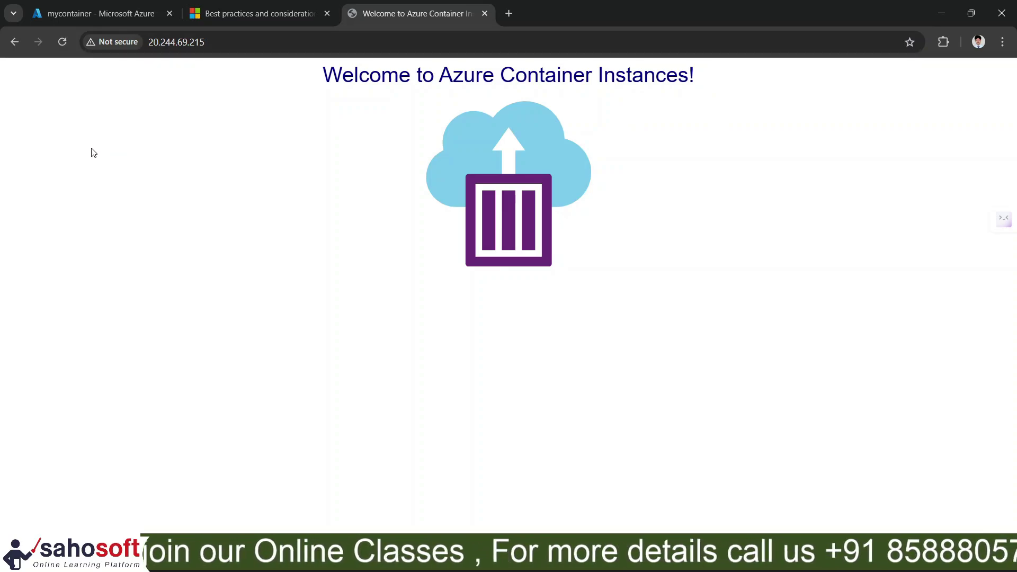
left_click(120, 12)
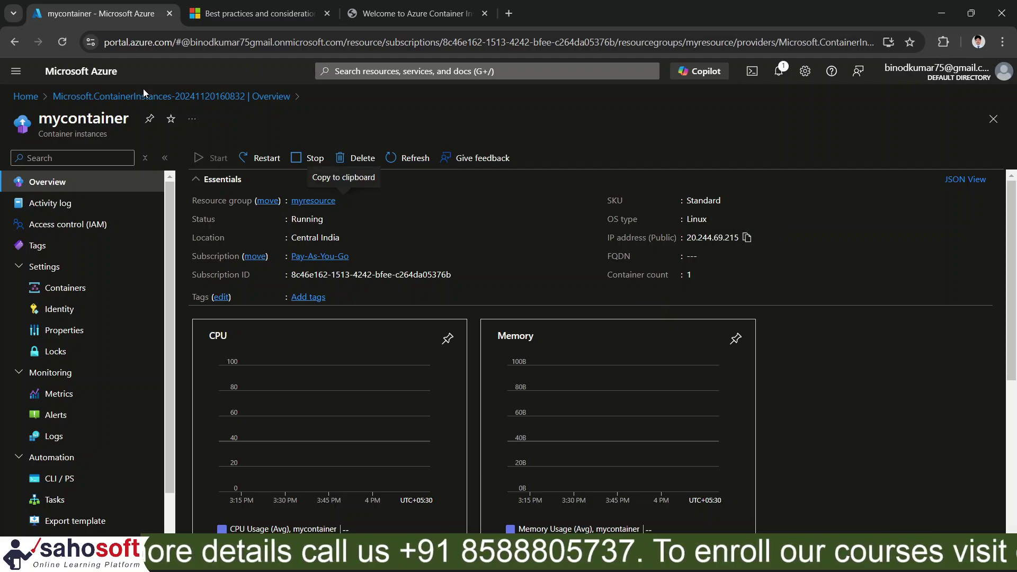
left_click(63, 40)
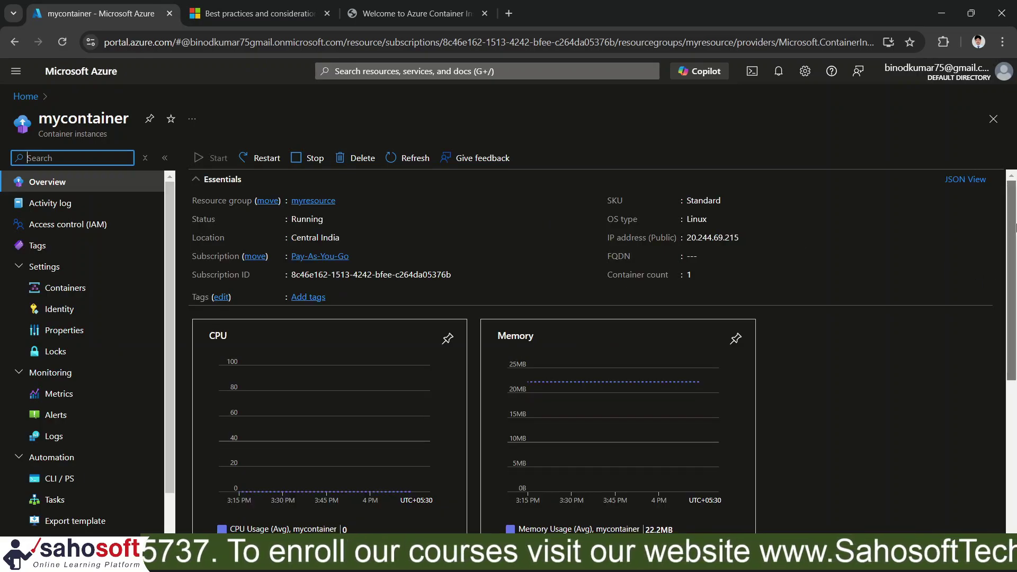
left_click_drag(1015, 226, 1016, 289)
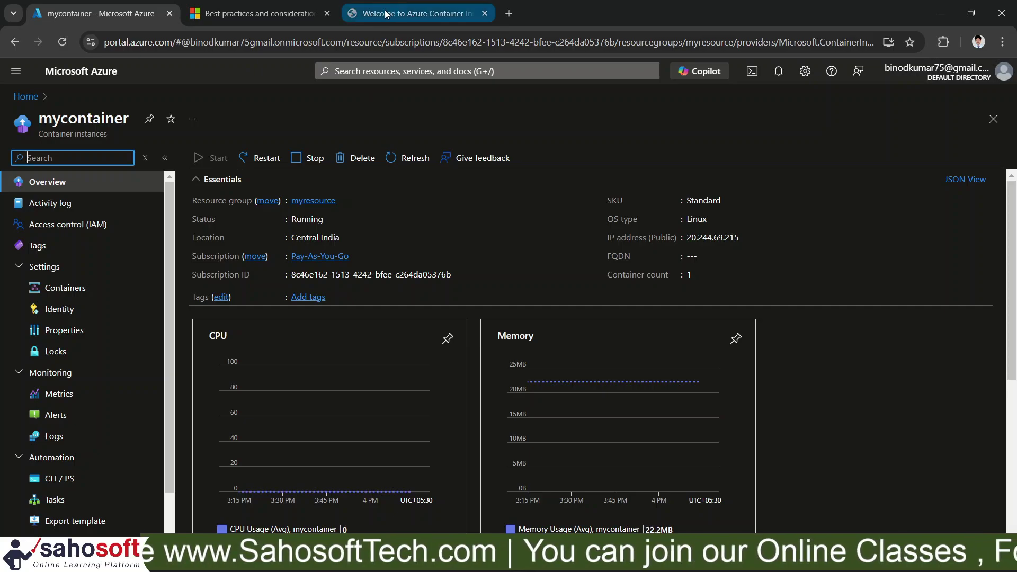
Read the Other Azure Container options section of the best practices article, comparing Container Apps, App Service and Container Instances.
mouse_move(385, 15)
left_click(259, 12)
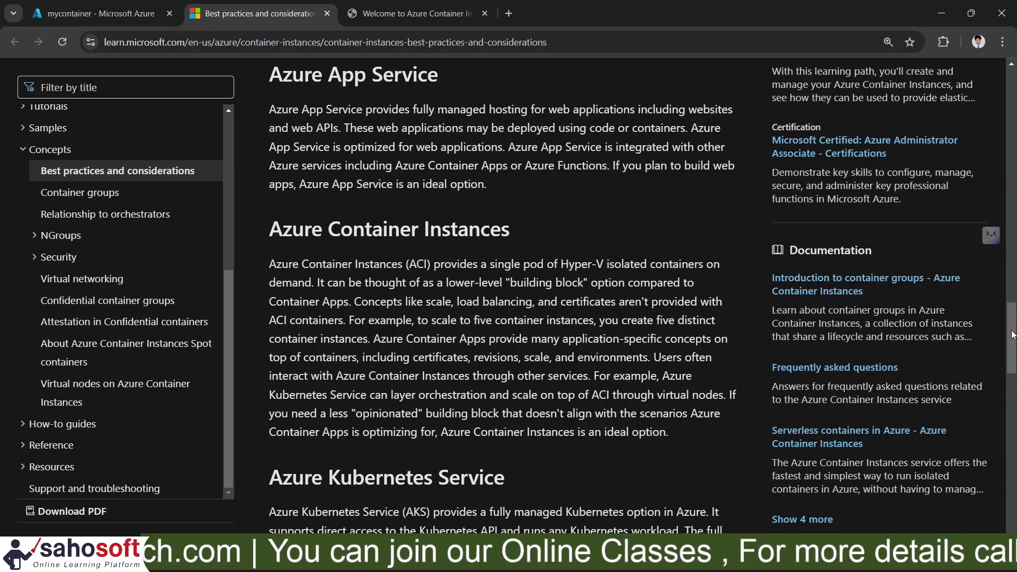
left_click_drag(1012, 335, 1012, 281)
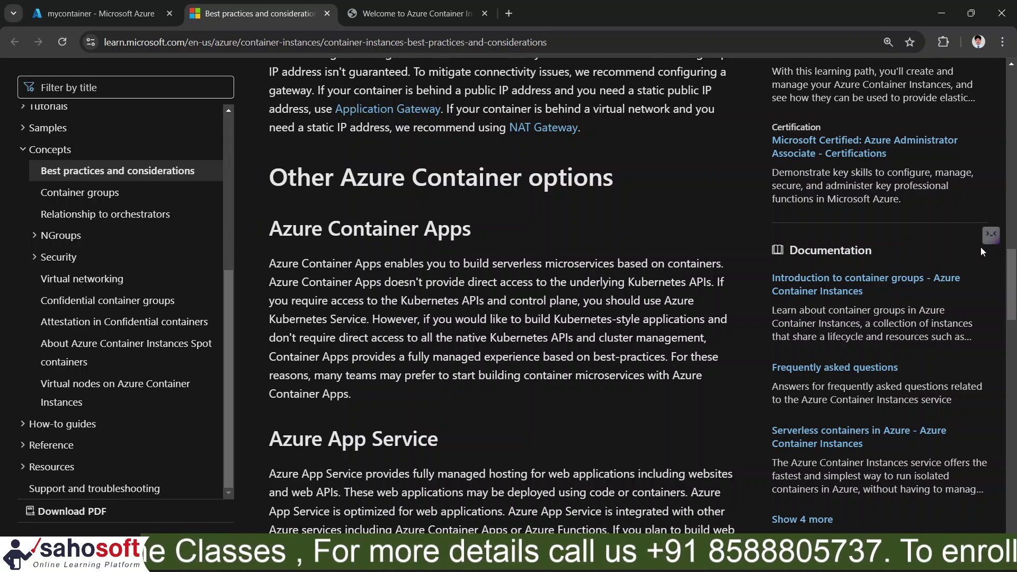
left_click_drag(1013, 286, 980, 277)
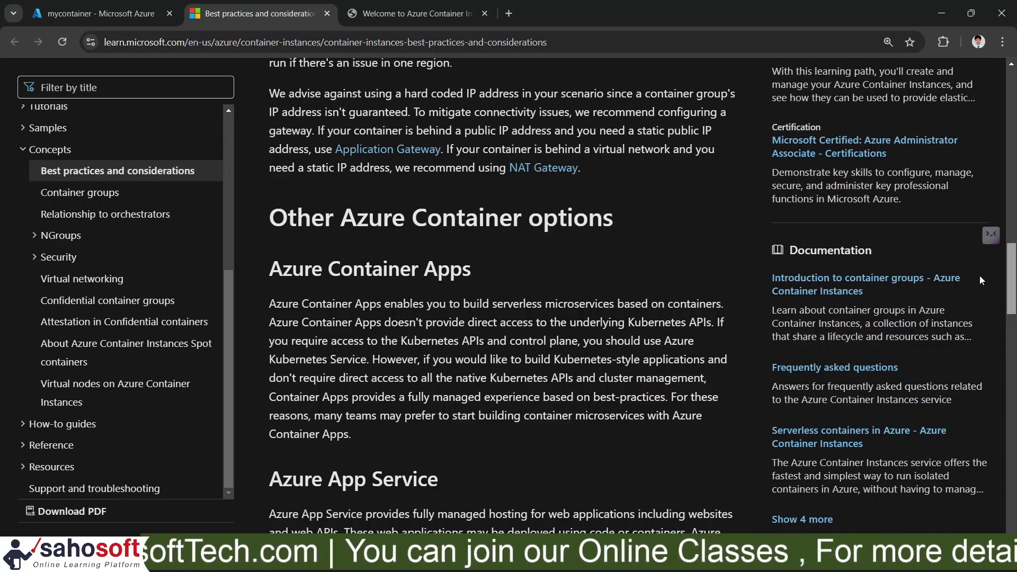
scroll(980, 276, "down", 1)
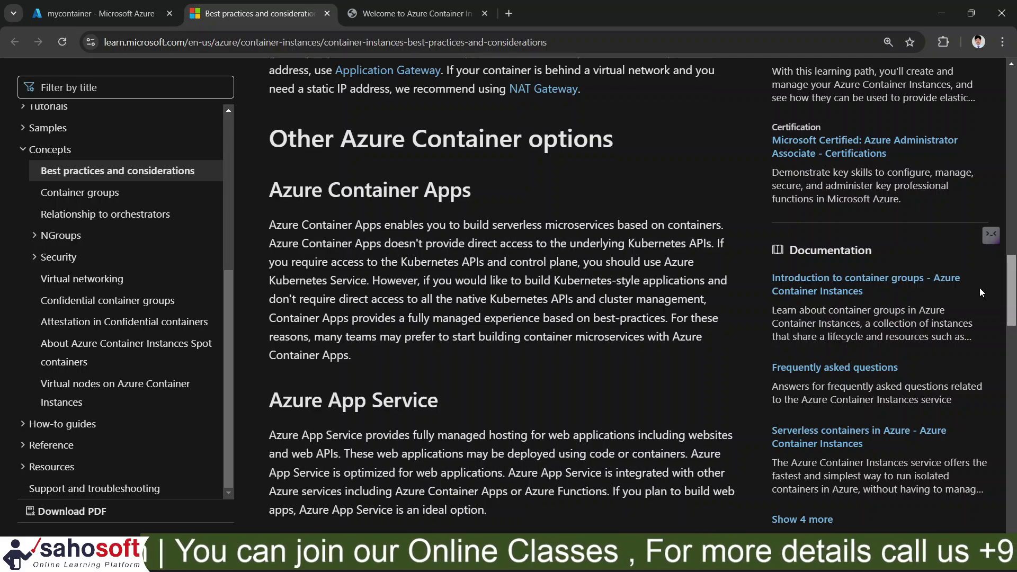
scroll(981, 288, "down", 1)
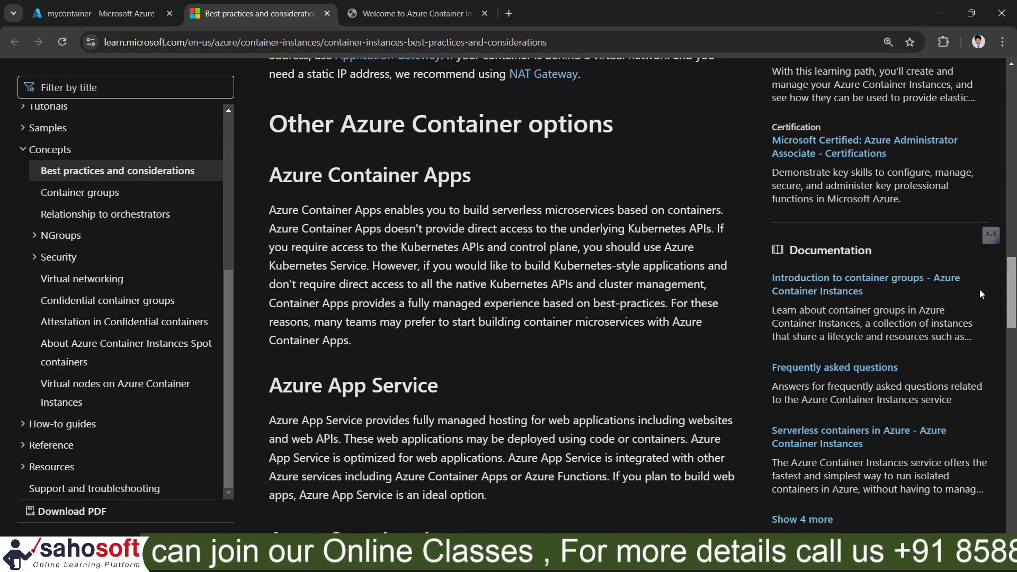
scroll(979, 290, "down", 1)
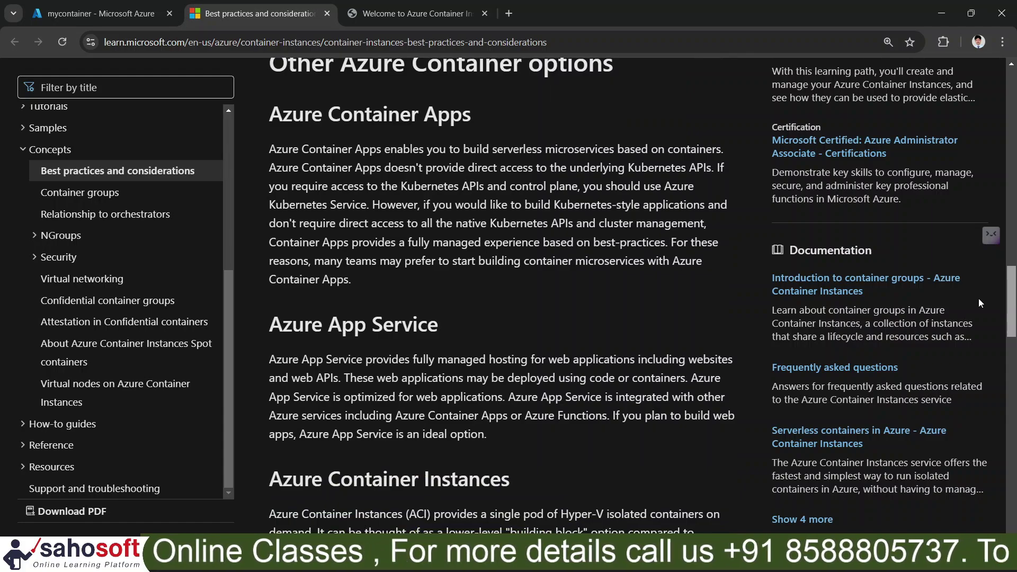
scroll(979, 300, "down", 1)
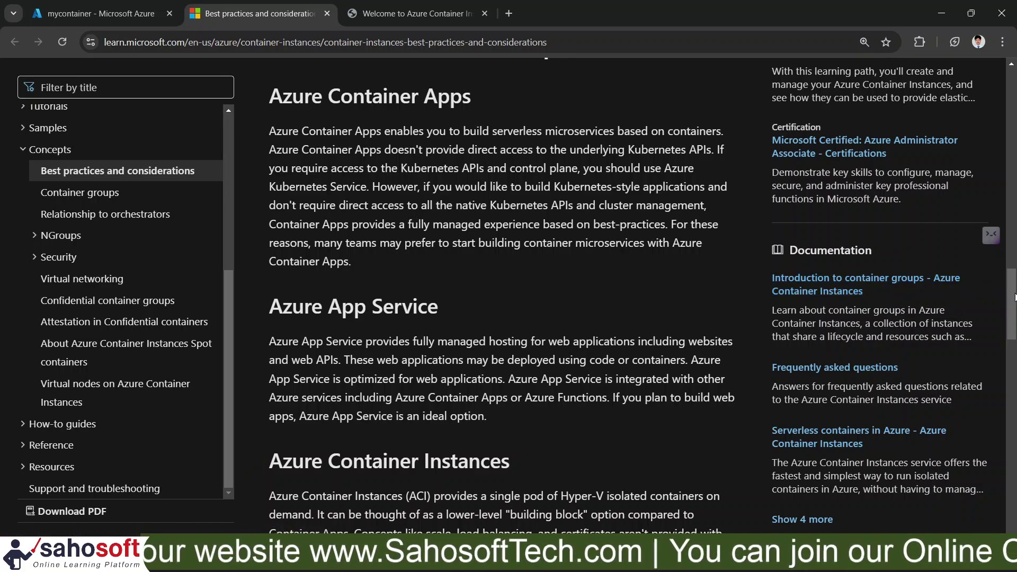
left_click_drag(1013, 297, 1014, 326)
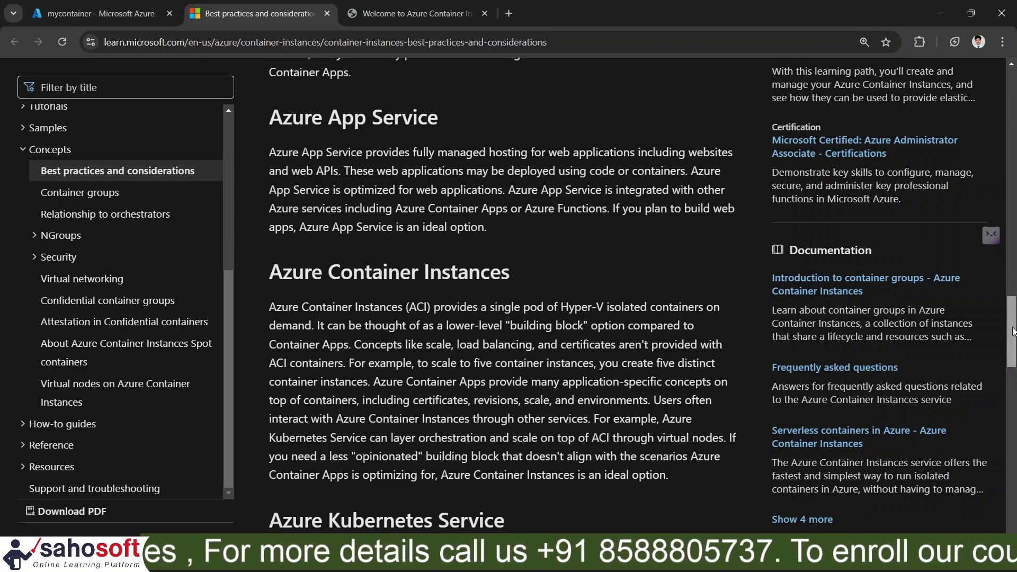
left_click_drag(1014, 332, 1011, 291)
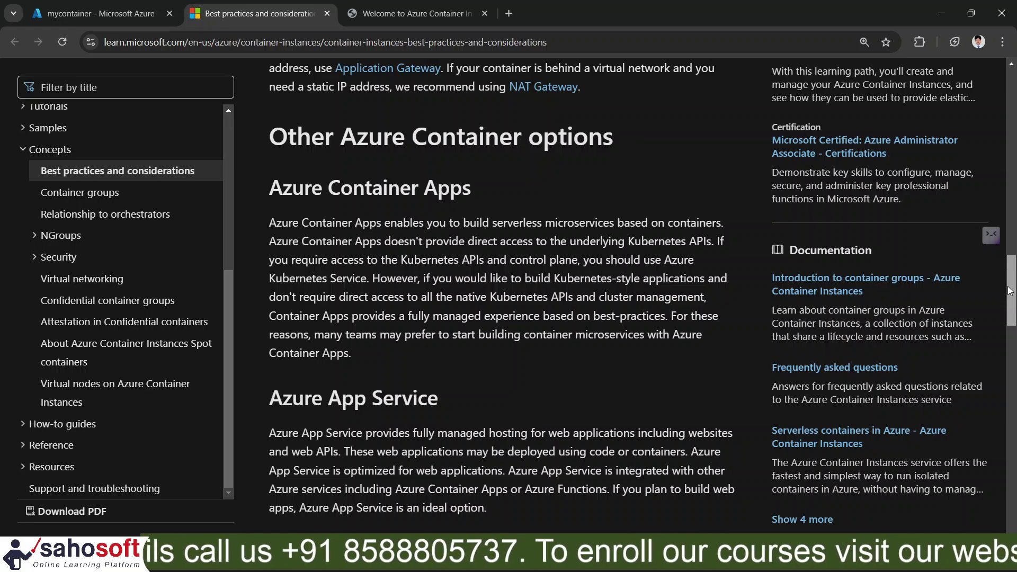
scroll(643, 316, "down", 2)
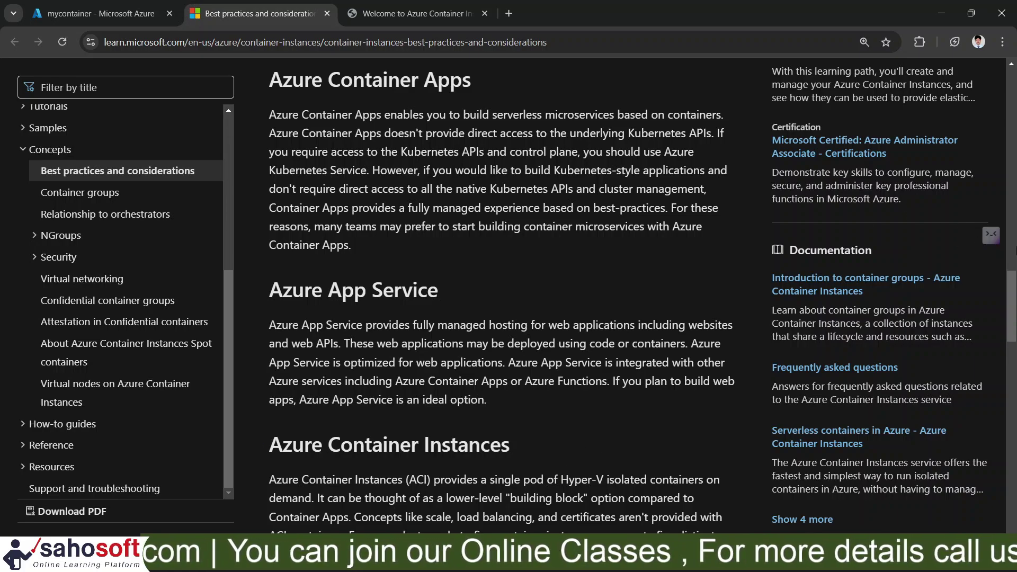
scroll(1014, 312, "down", 1)
left_click_drag(1013, 315, 1014, 335)
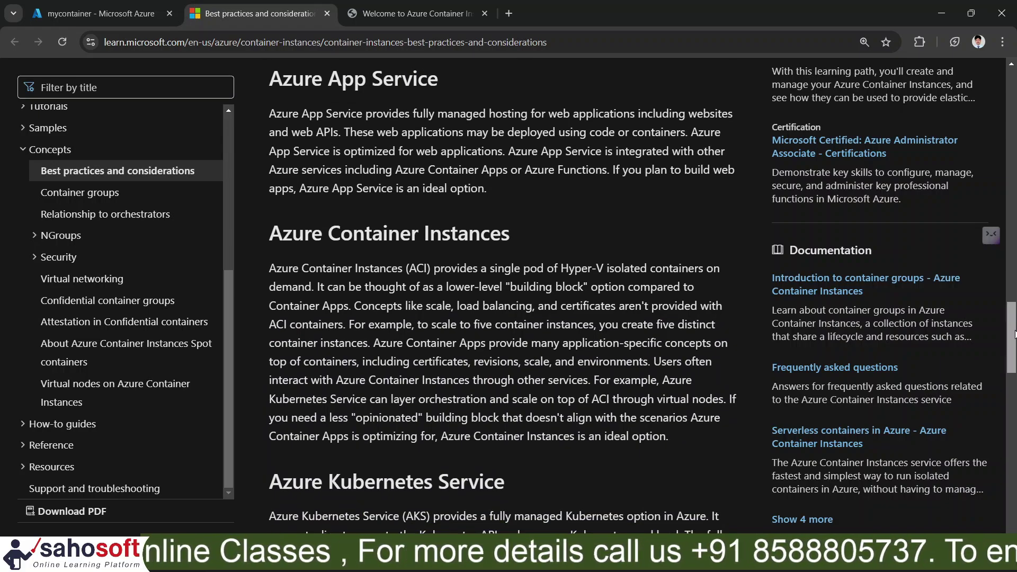
left_click_drag(1014, 334, 1006, 270)
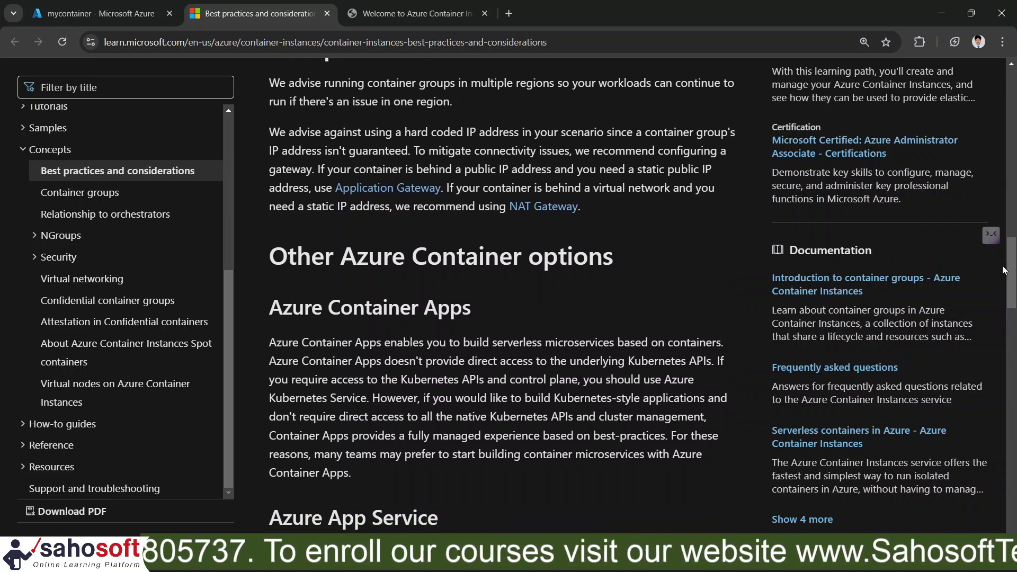